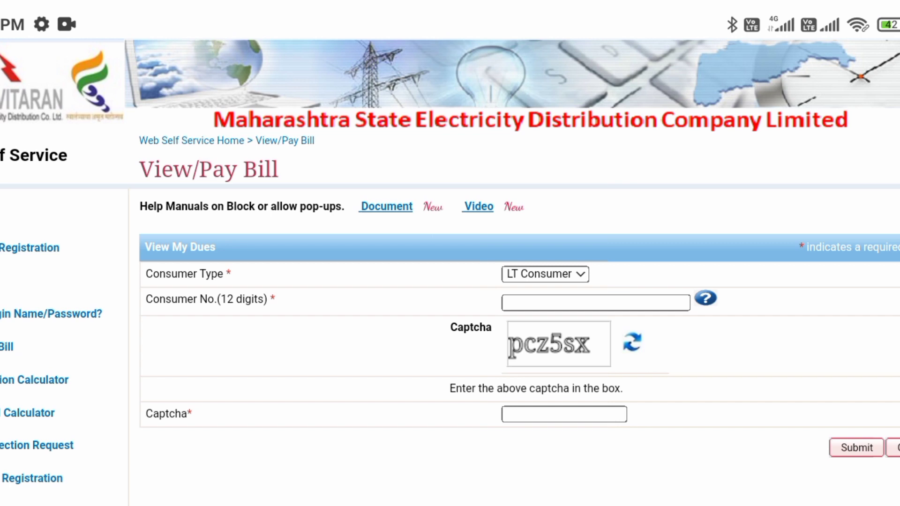
Open the New Connection Request A-1 Application Form and scroll down to its General Information section.
scroll(450, 270, down, 2)
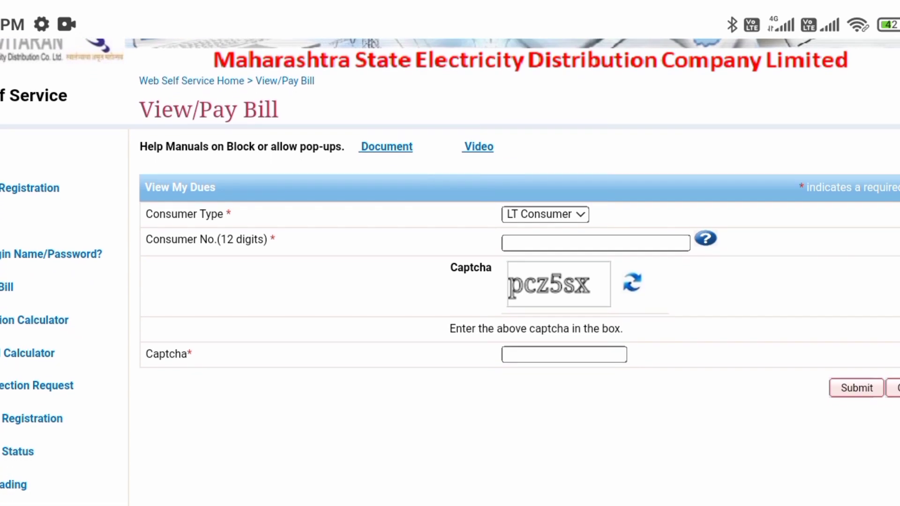
scroll(450, 270, down, 2)
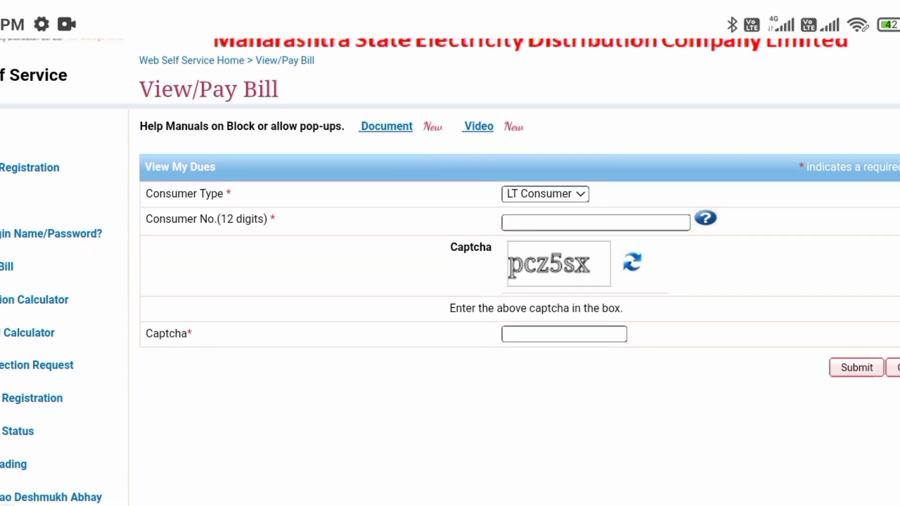
scroll(449, 269, down, 1)
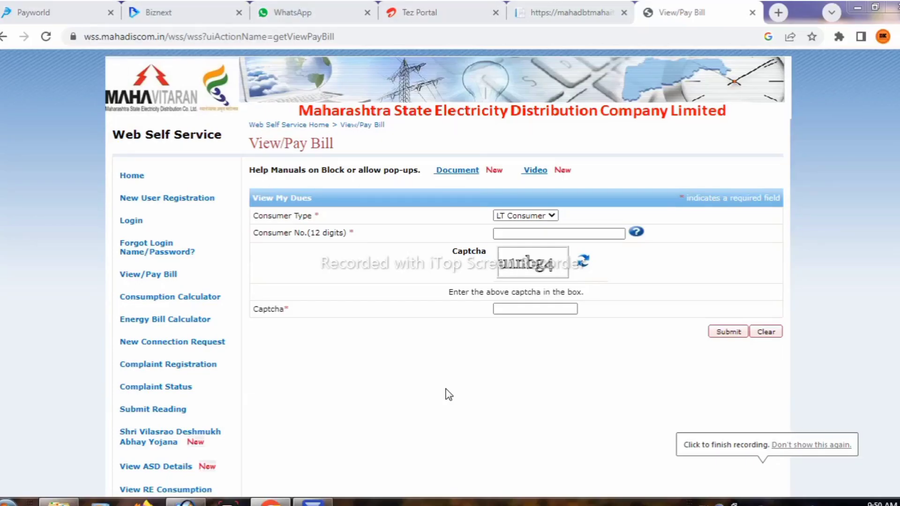
drag(365, 37, 82, 37)
click(354, 36)
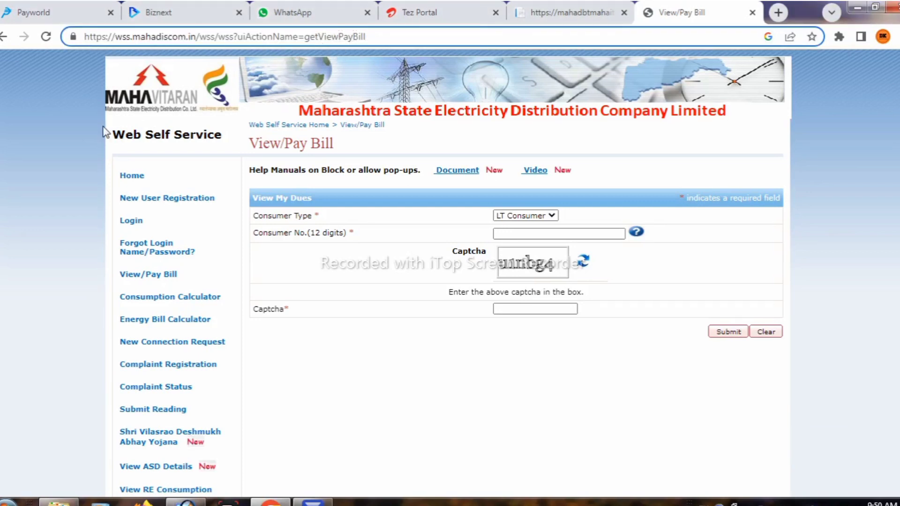
click(172, 344)
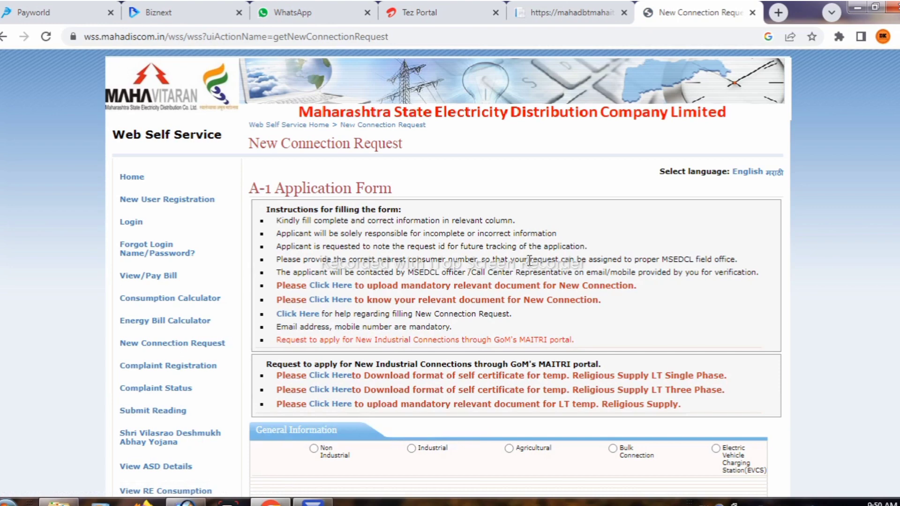
scroll(337, 314, down, 3)
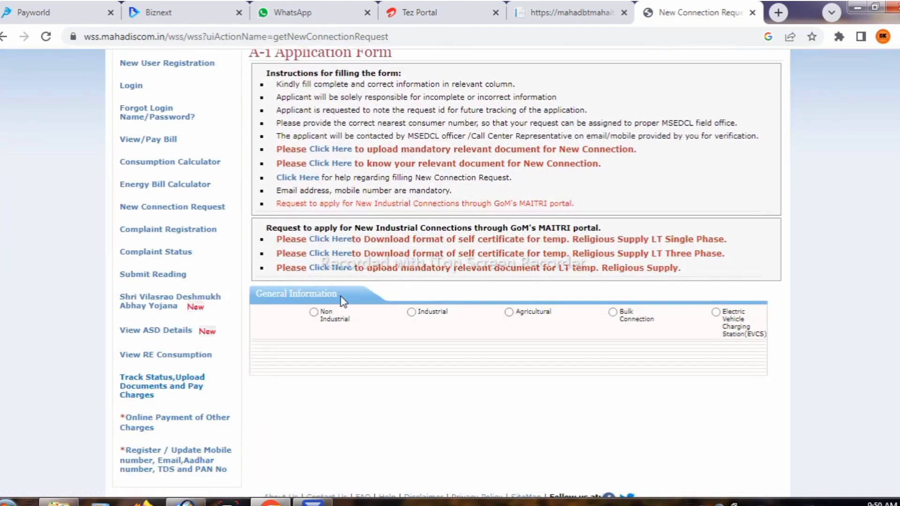
drag(342, 297, 253, 293)
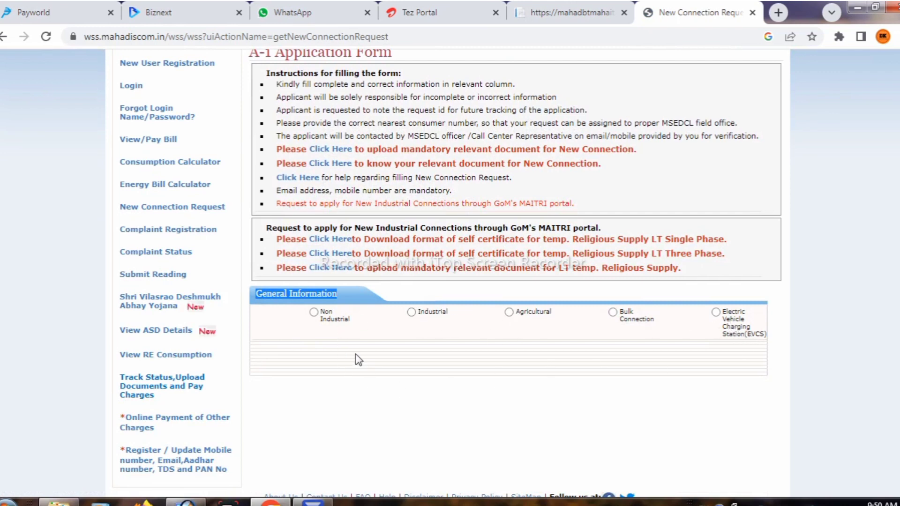
Choose Non Industrial, Consumer Category 1-LT-SUPPLY and Service Requested 001-New Connection (Permanent).
click(314, 312)
scroll(317, 317, down, 1)
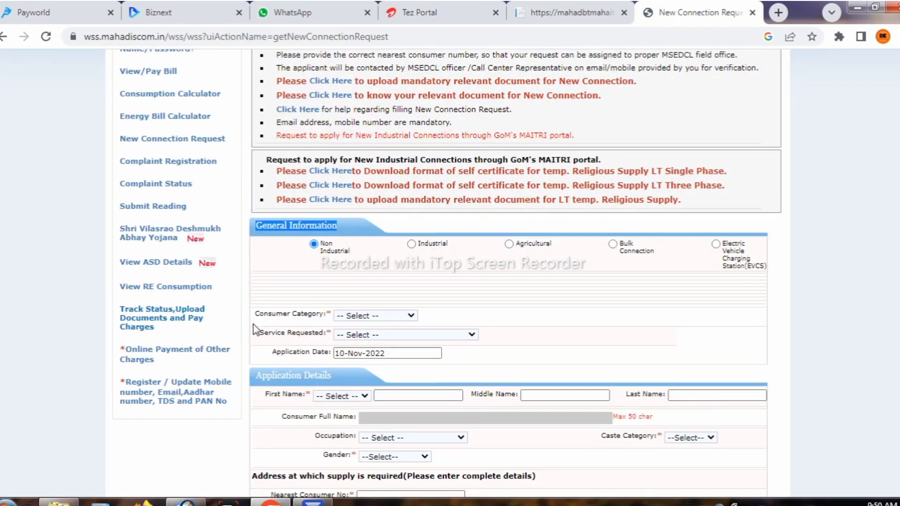
drag(255, 314, 321, 312)
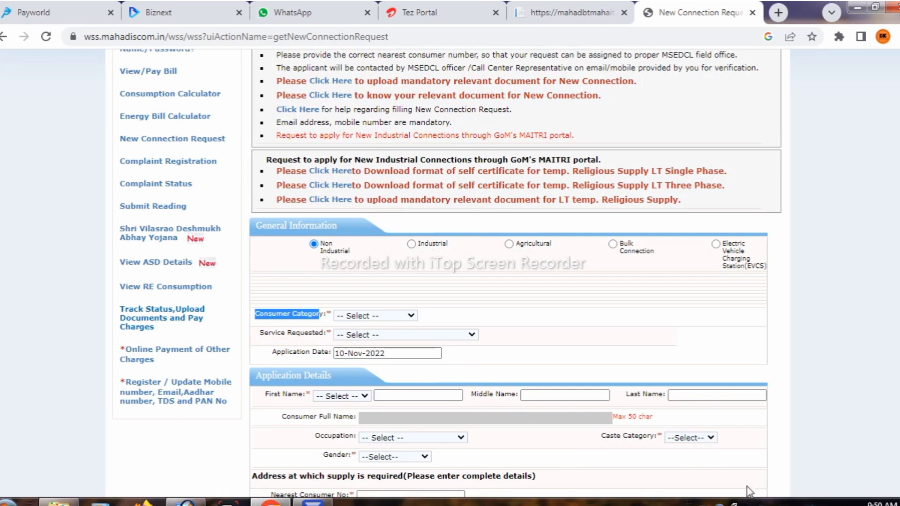
click(392, 317)
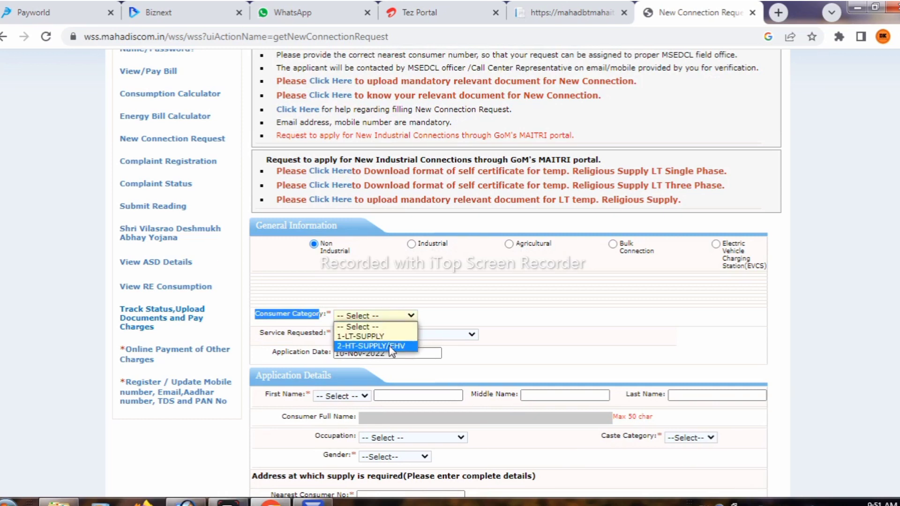
click(358, 336)
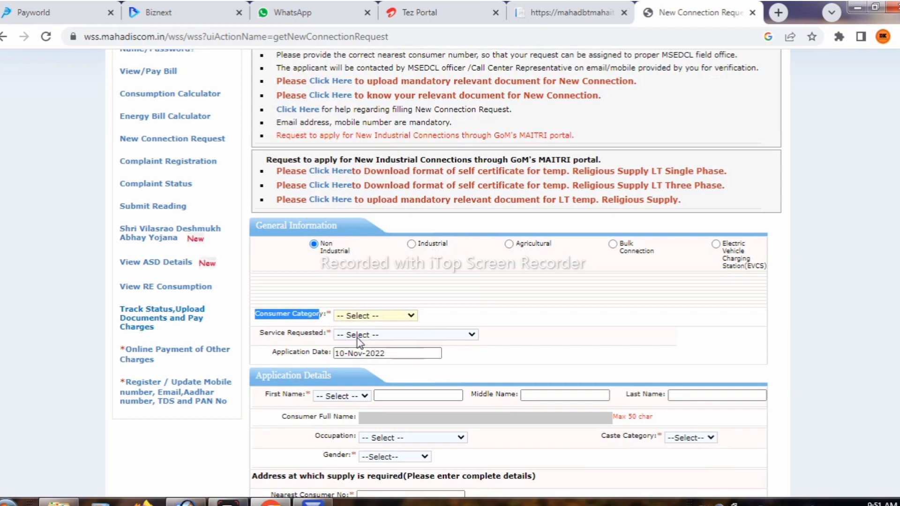
drag(326, 336, 260, 334)
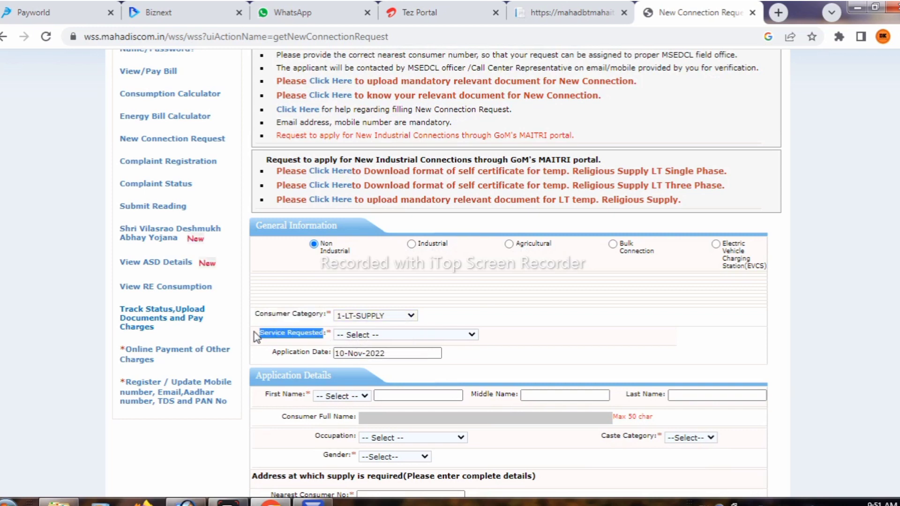
click(396, 335)
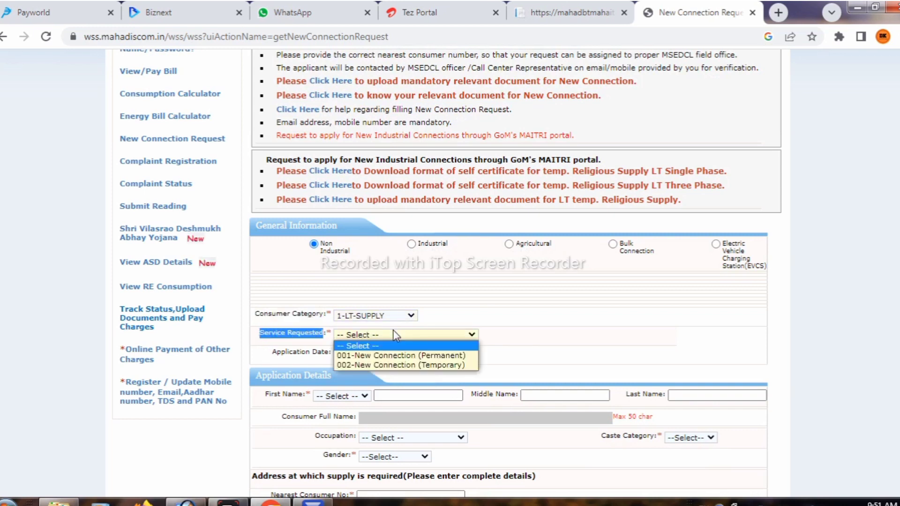
click(398, 357)
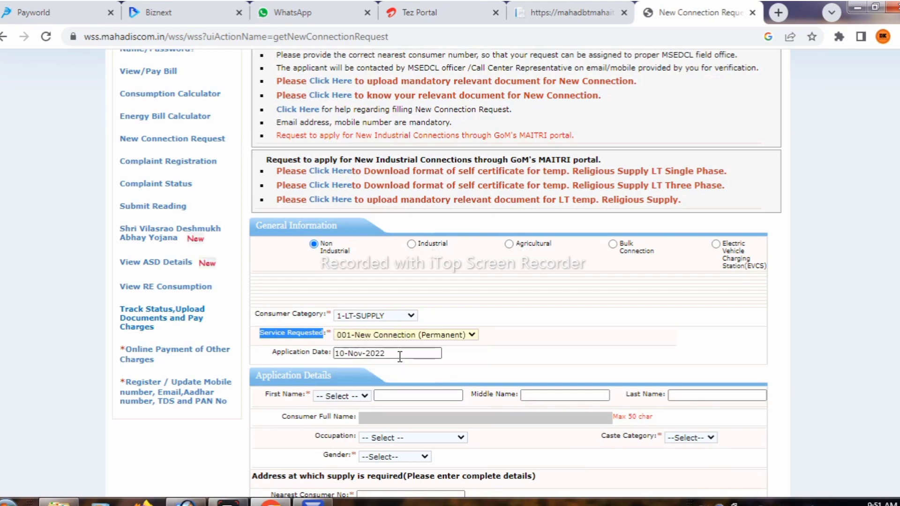
scroll(356, 337, down, 2)
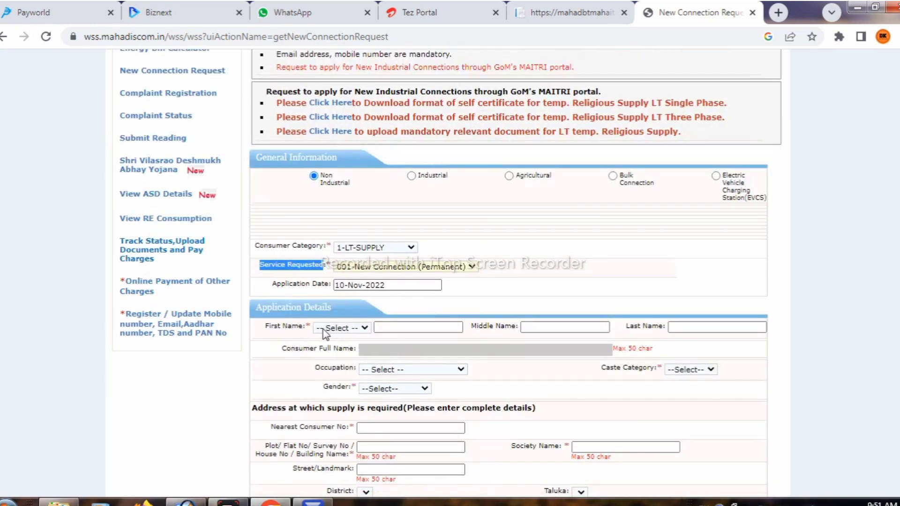
drag(334, 307, 247, 313)
Set the title to Mr and fill in the applicant's first, middle and last names from autofill.
click(341, 329)
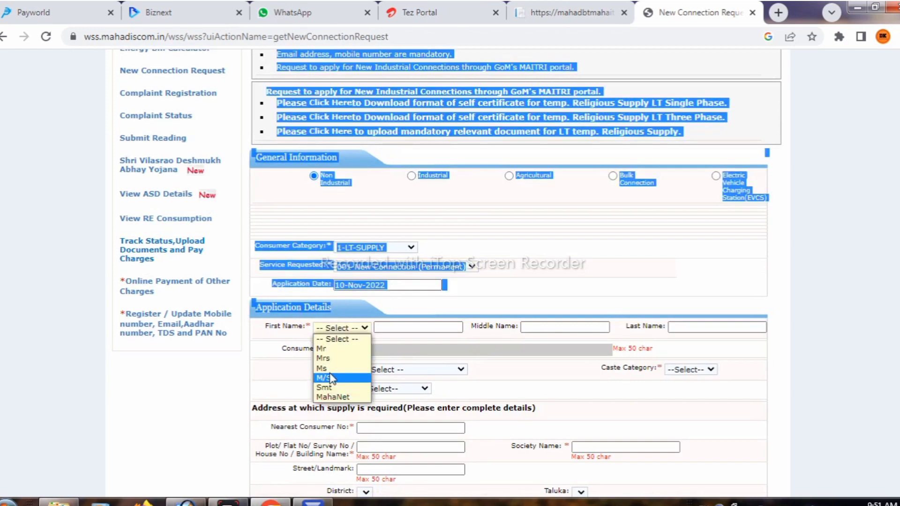
click(327, 351)
click(399, 327)
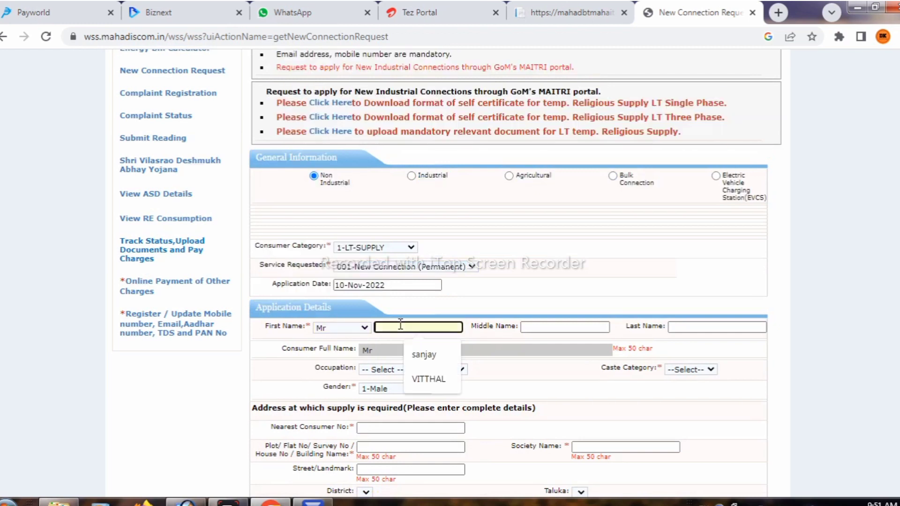
click(421, 355)
click(586, 327)
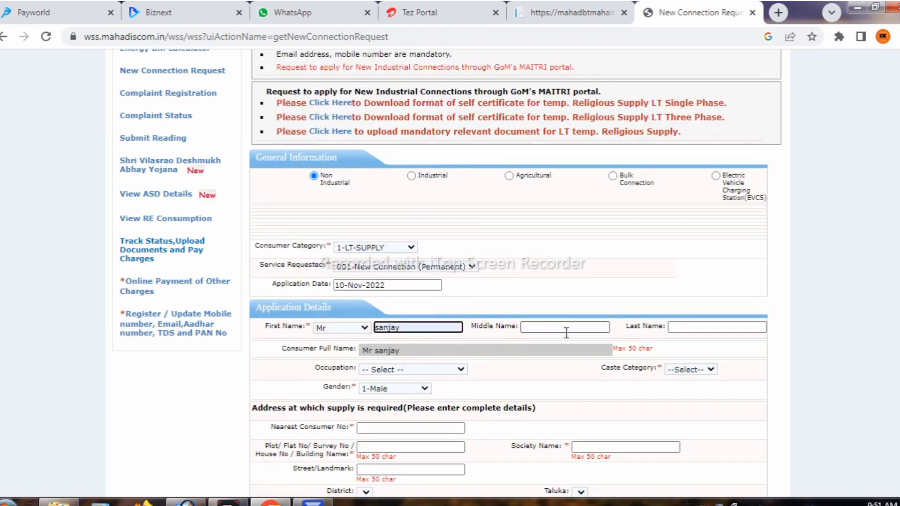
click(576, 358)
click(702, 327)
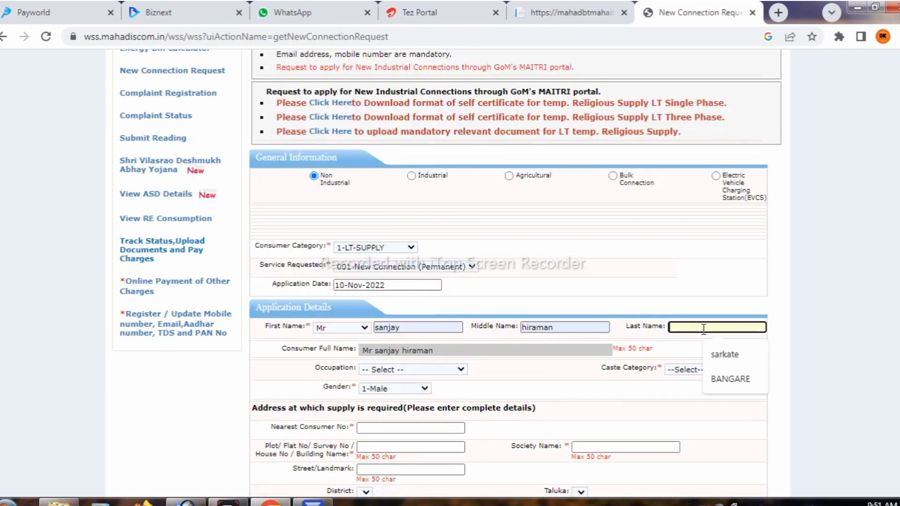
click(725, 356)
Set Occupation to OTHERS and Caste Category to 3-SC, and opt in to the DBAJPY scheme.
scroll(478, 327, down, 2)
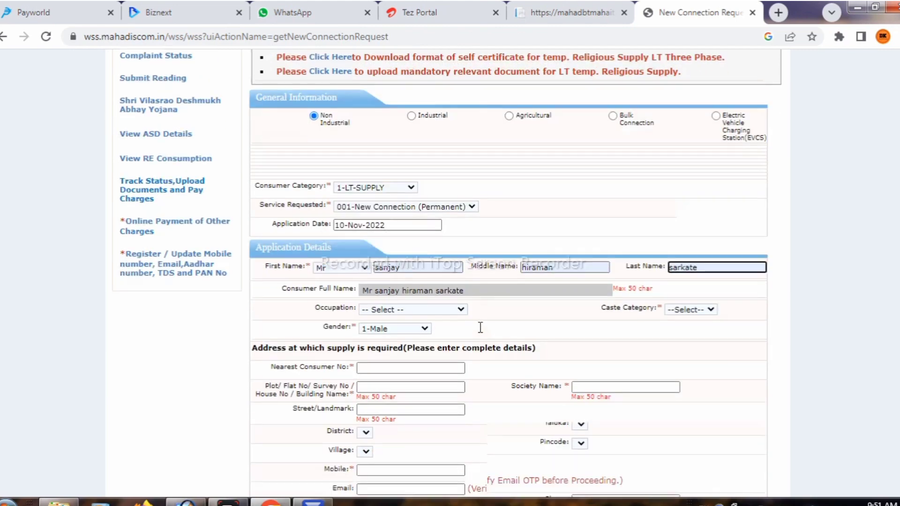
drag(353, 301, 320, 301)
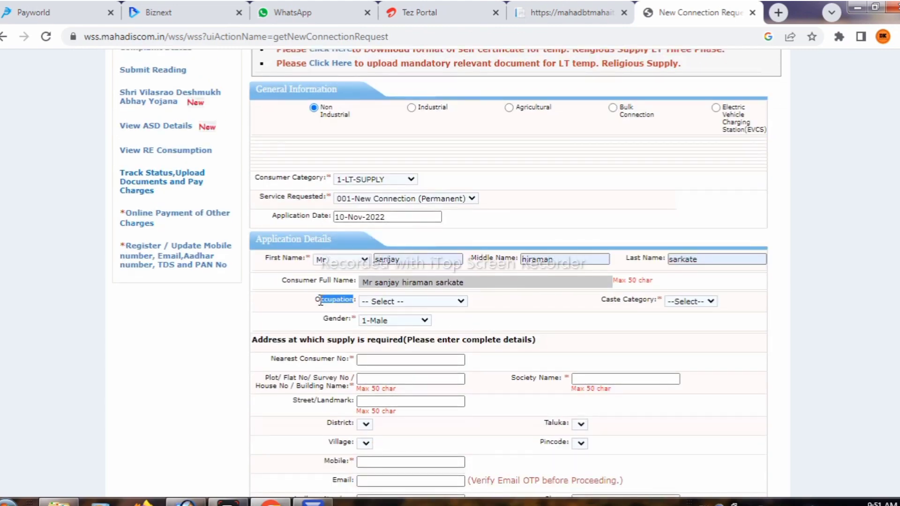
click(384, 300)
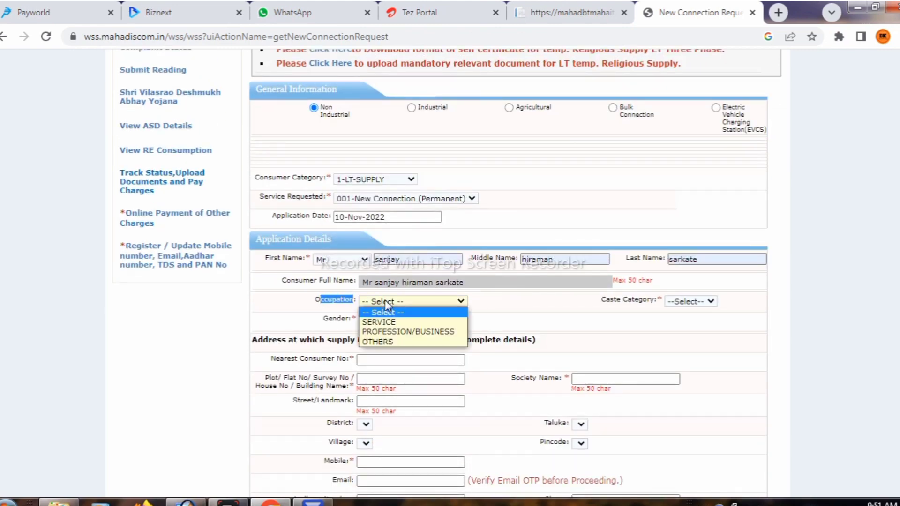
click(378, 342)
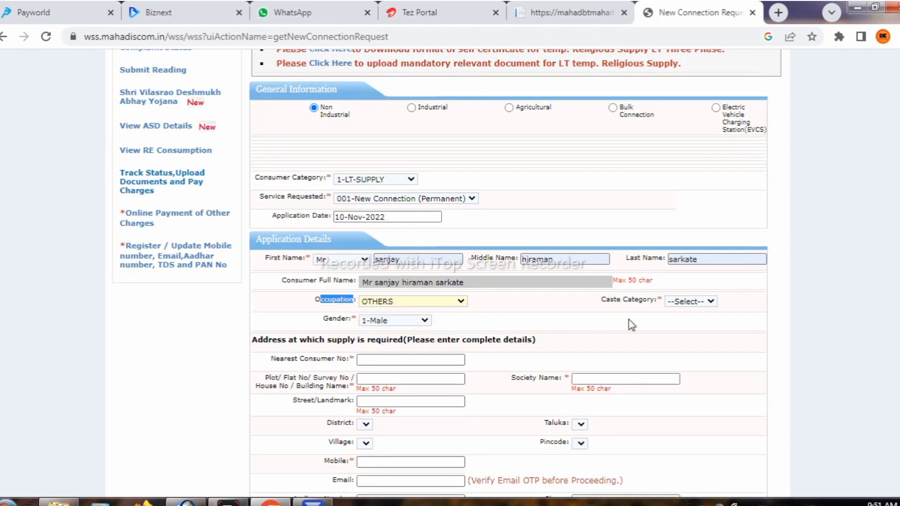
click(675, 302)
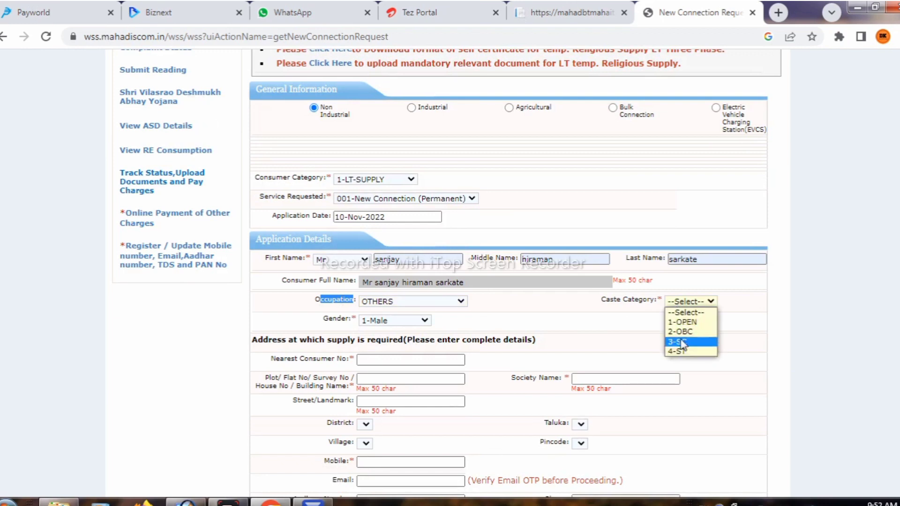
click(680, 343)
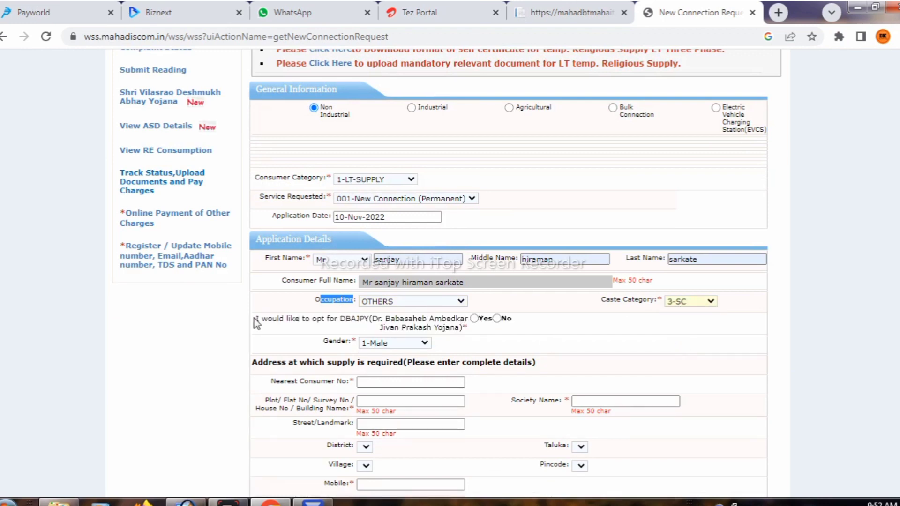
drag(256, 319, 473, 321)
click(474, 319)
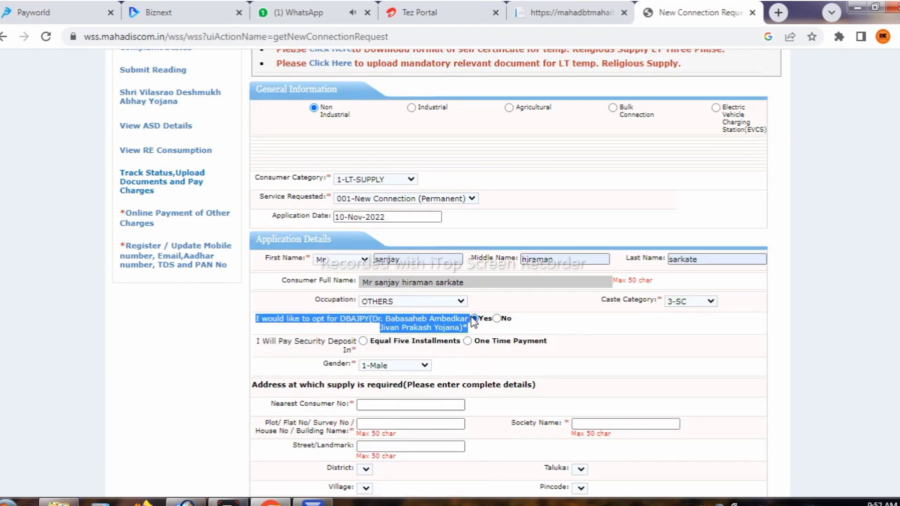
Change the Caste Category to 1-OPEN.
drag(252, 343, 359, 351)
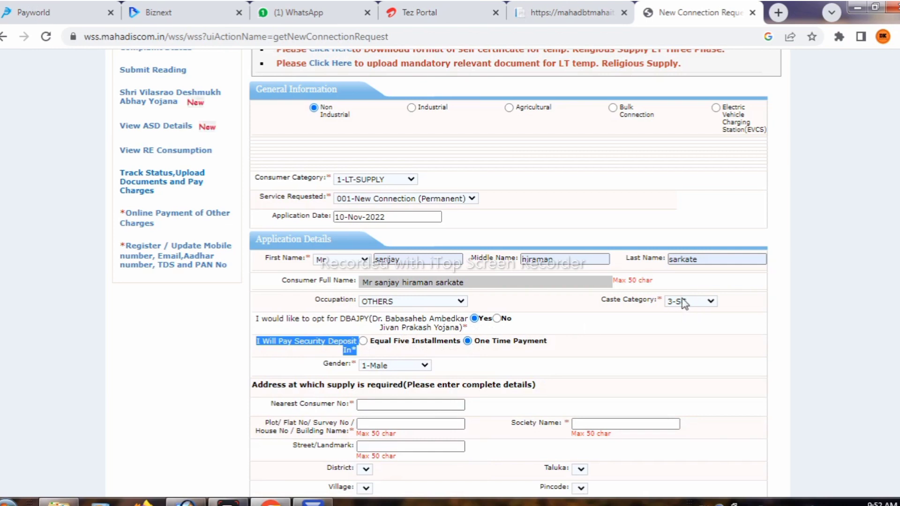
drag(602, 305, 652, 305)
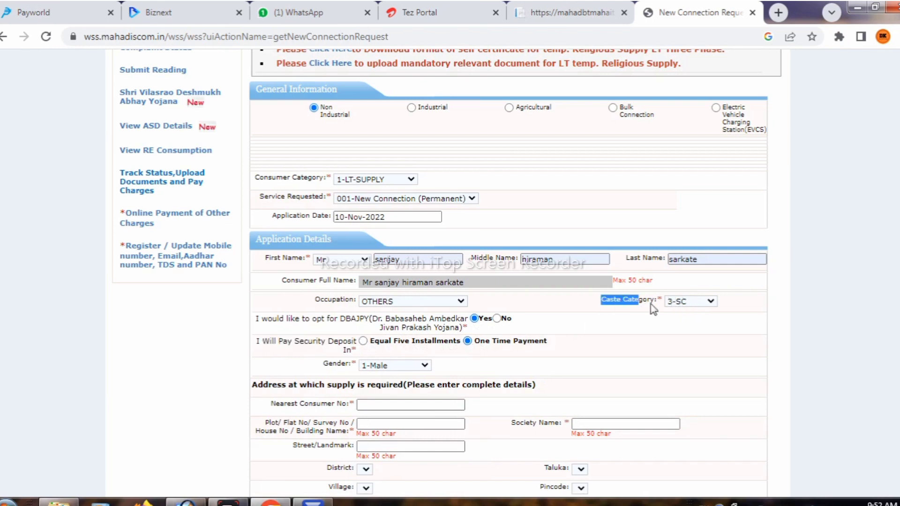
click(654, 306)
click(673, 304)
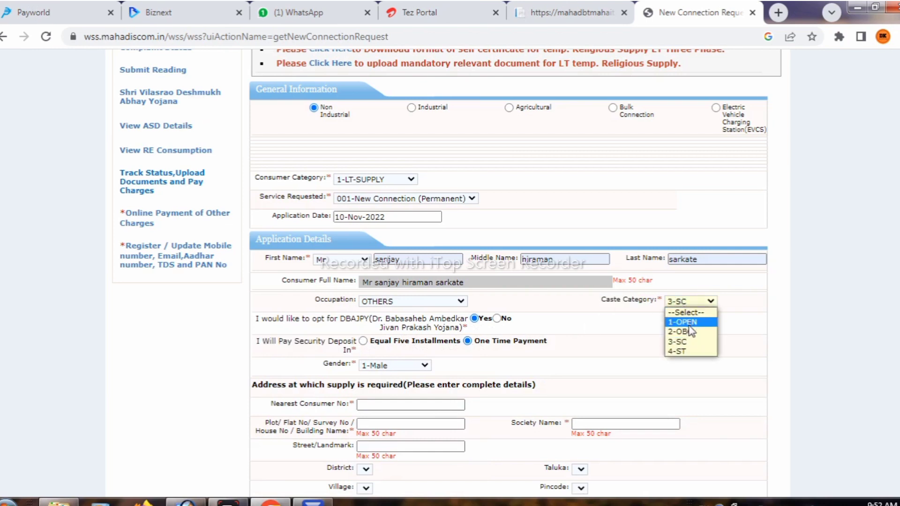
click(691, 322)
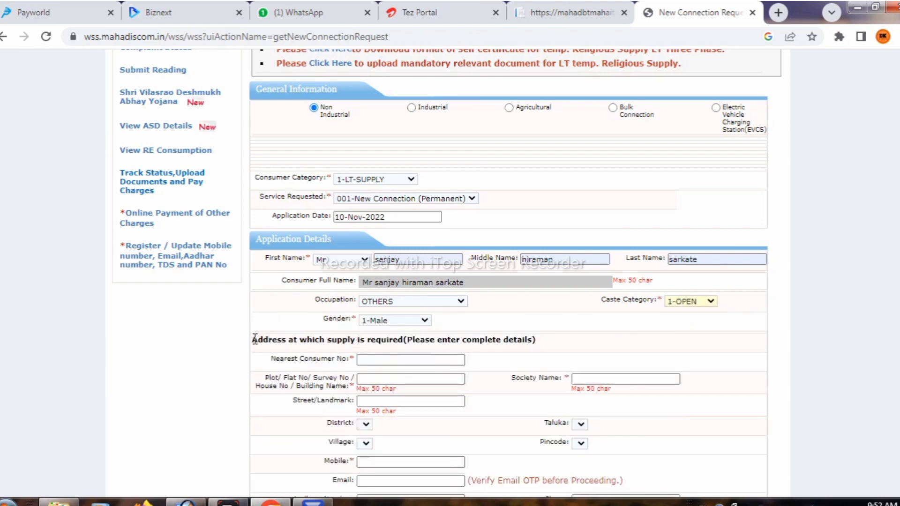
drag(255, 339, 539, 350)
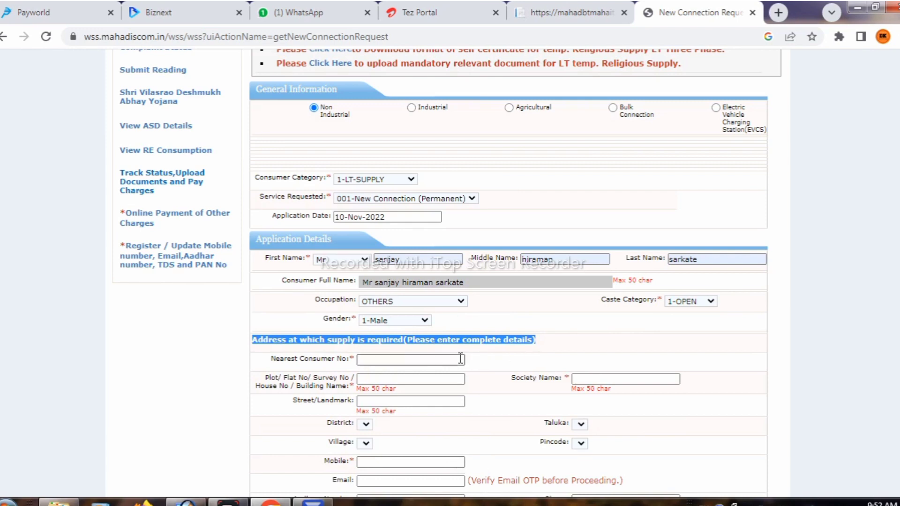
Fill in the nearest consumer number, replacing the wrongly chosen suggestion with the other one.
drag(276, 359, 343, 363)
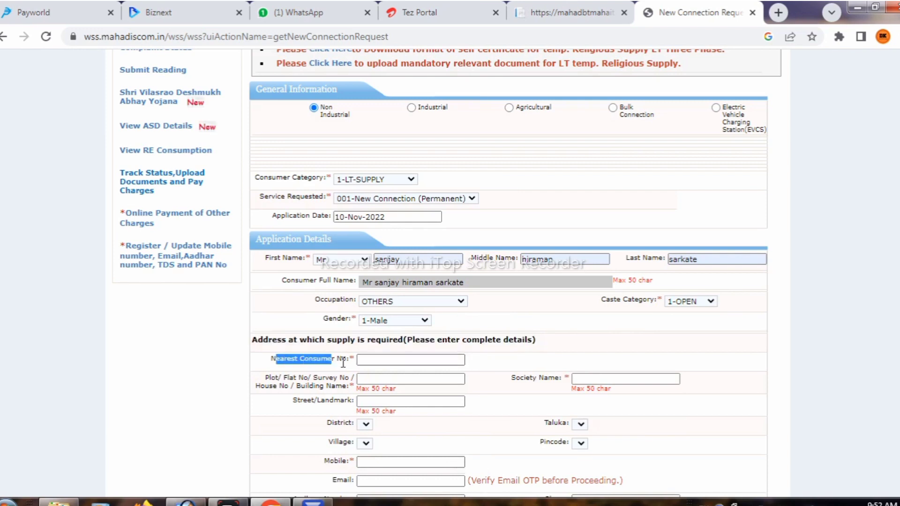
click(399, 360)
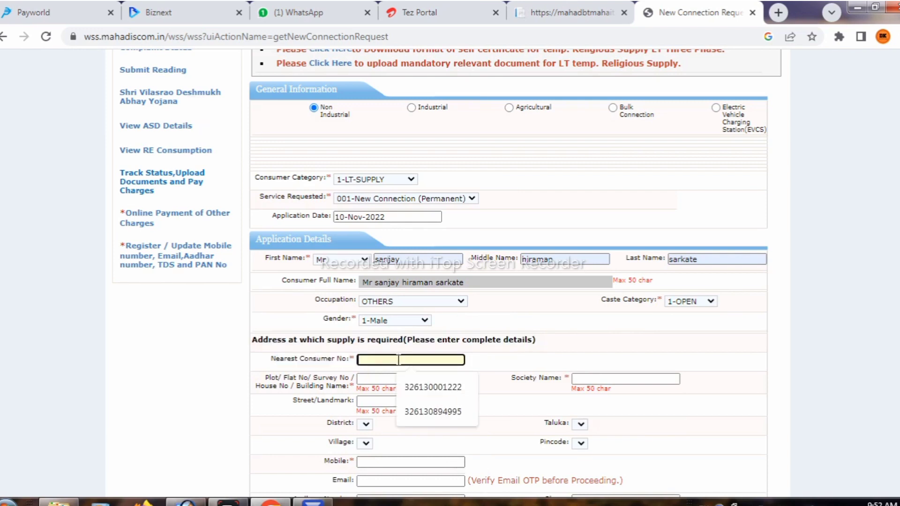
click(436, 412)
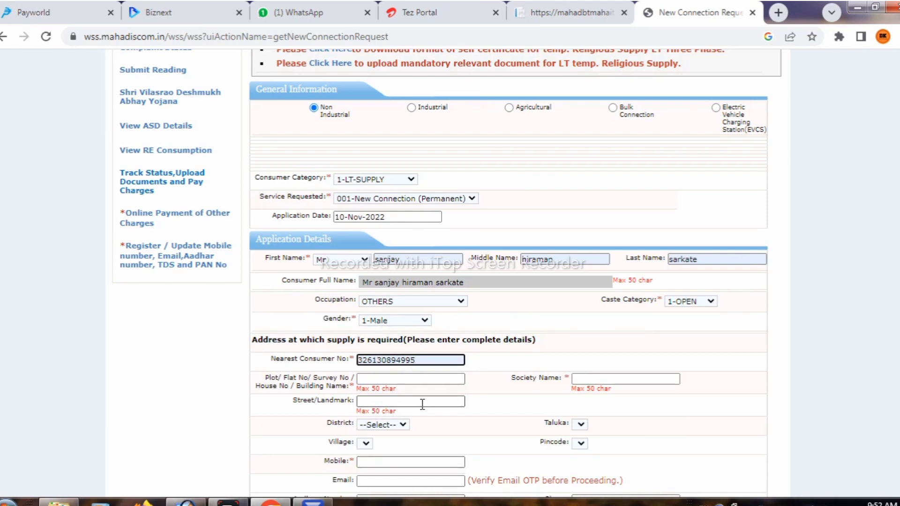
click(425, 359)
key(BackSpace)
key(BackSpace)
key(BackSpace)
key(BackSpace)
key(BackSpace)
key(BackSpace)
key(BackSpace)
key(BackSpace)
key(BackSpace)
key(BackSpace)
key(BackSpace)
key(BackSpace)
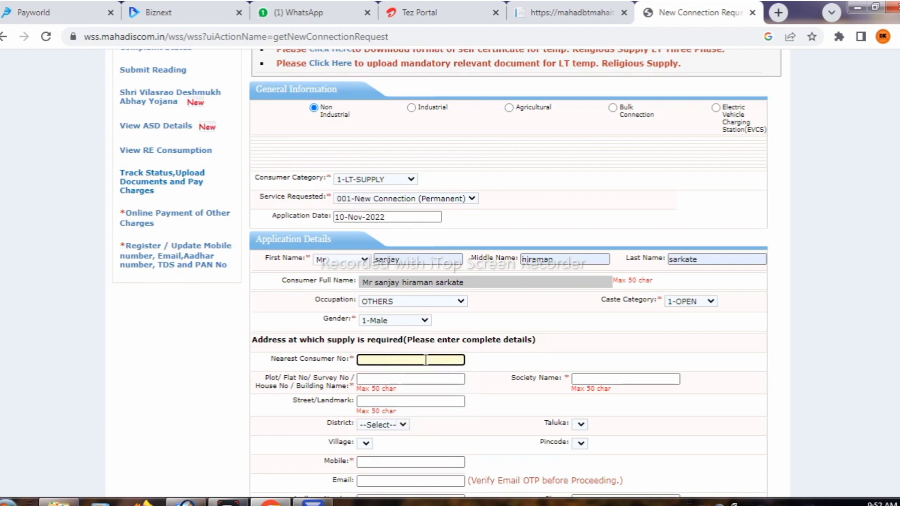
click(433, 388)
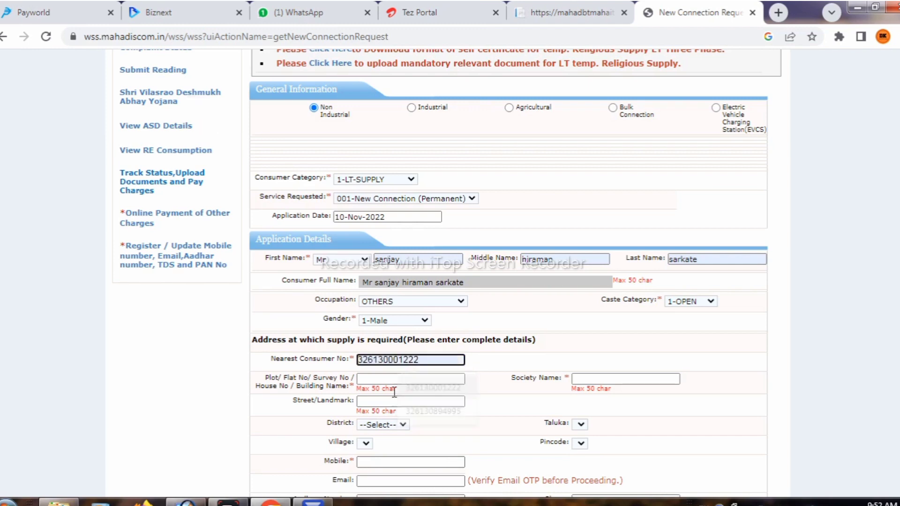
click(386, 380)
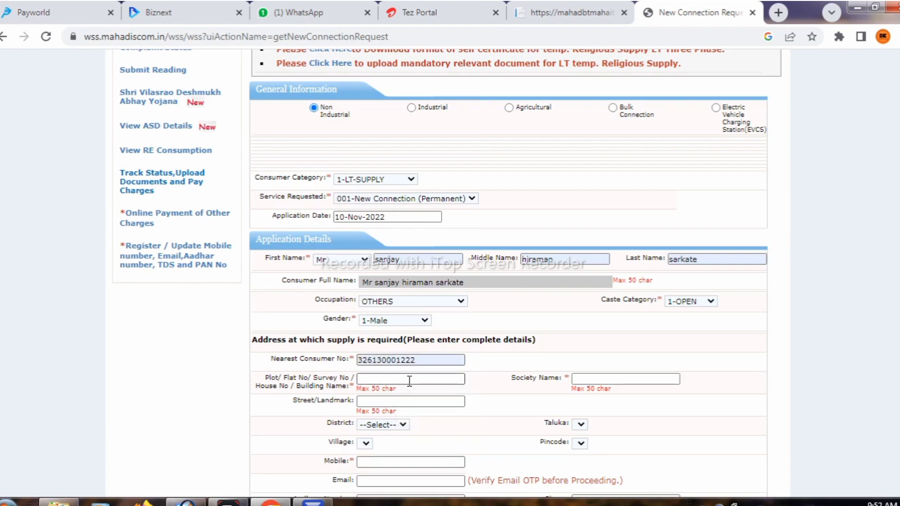
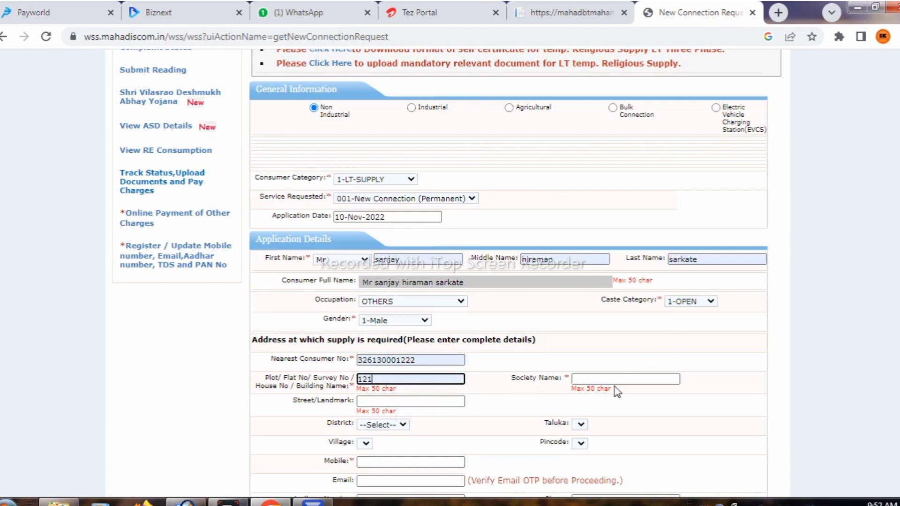
click(615, 380)
click(630, 404)
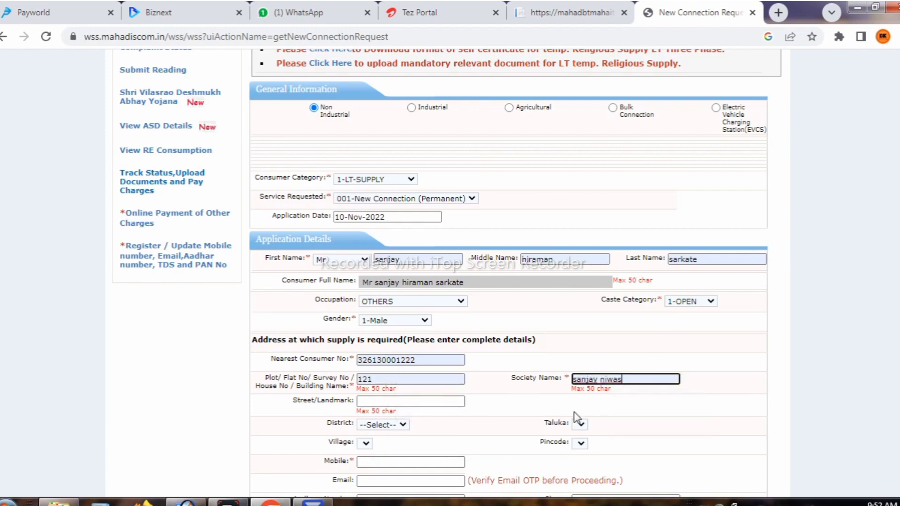
click(415, 402)
click(423, 429)
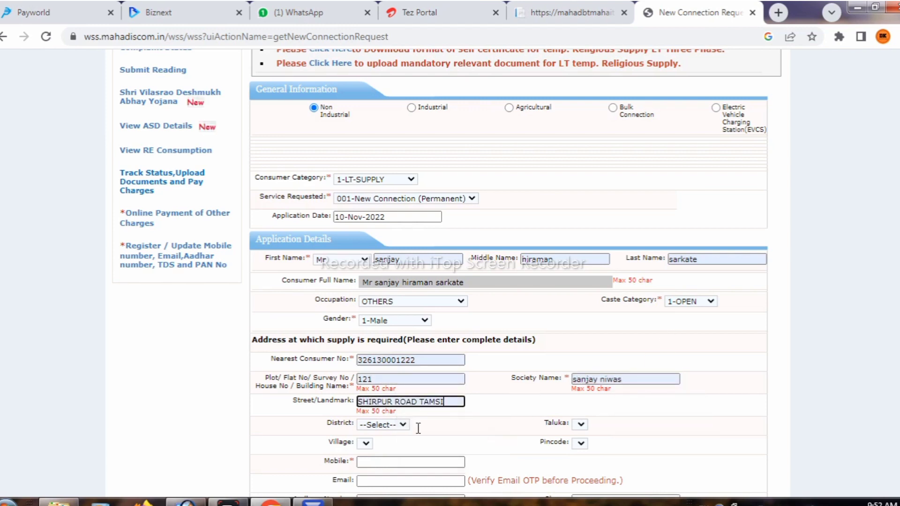
click(377, 427)
click(378, 444)
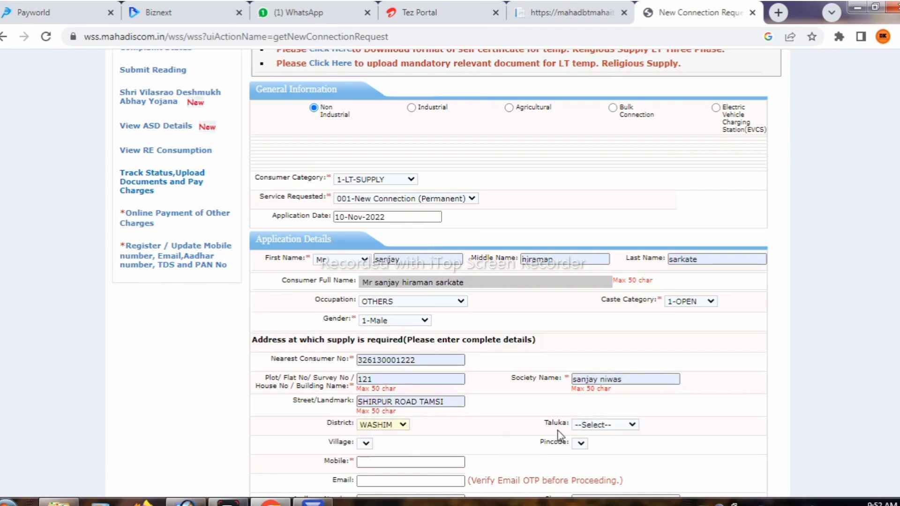
click(597, 425)
click(612, 406)
scroll(476, 314, down, 3)
click(404, 308)
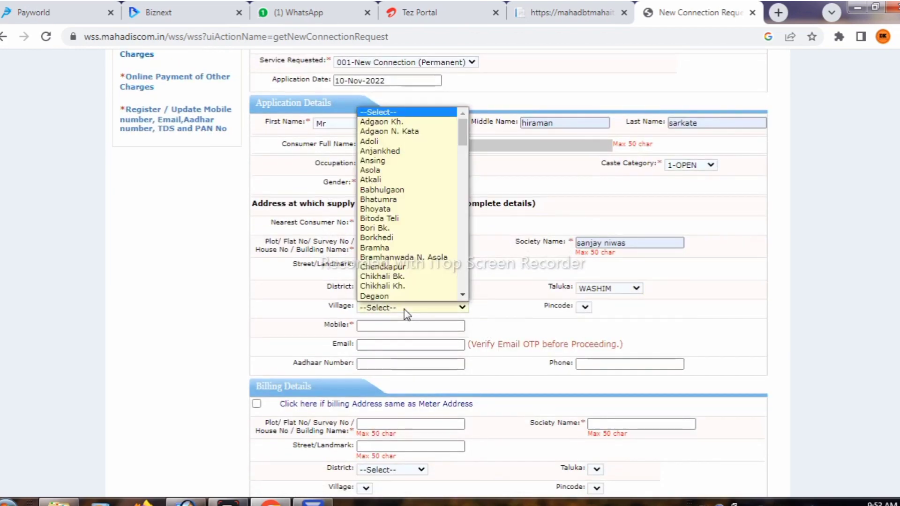
key(t)
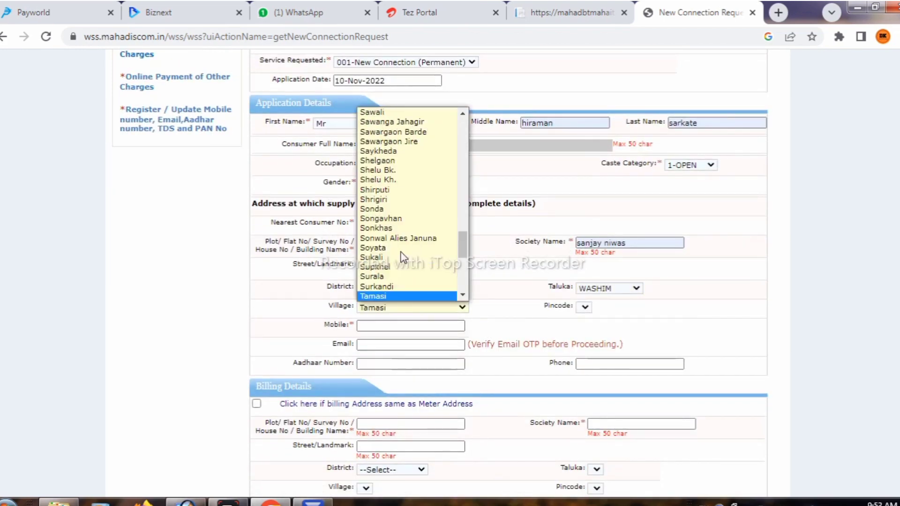
key(Return)
click(666, 308)
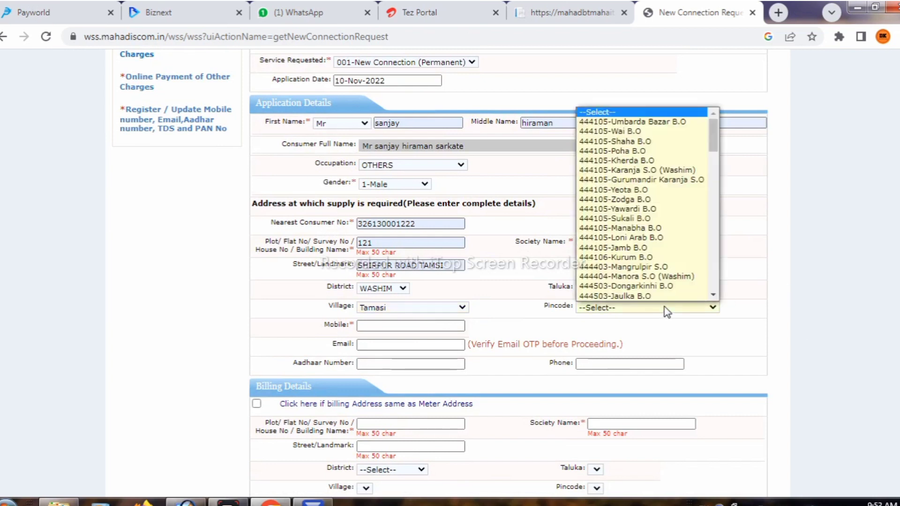
scroll(646, 211, down, 13)
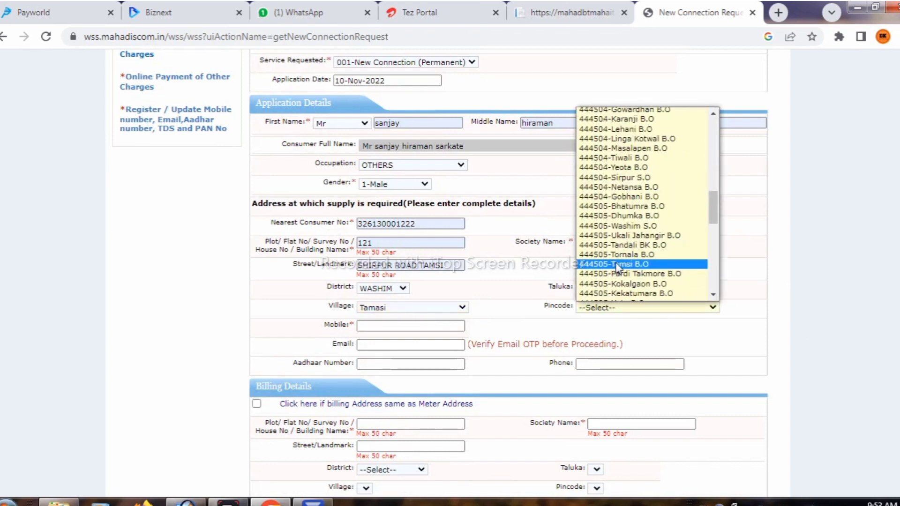
click(617, 265)
scroll(562, 262, down, 3)
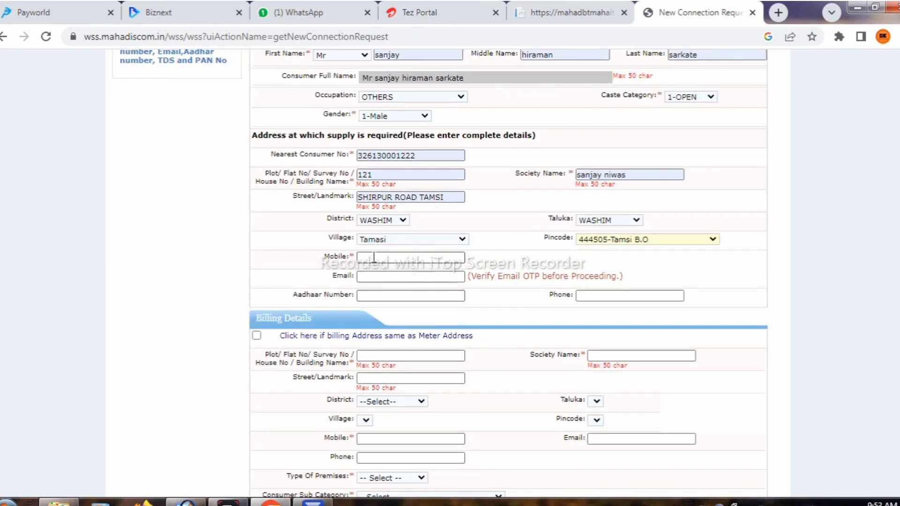
click(385, 295)
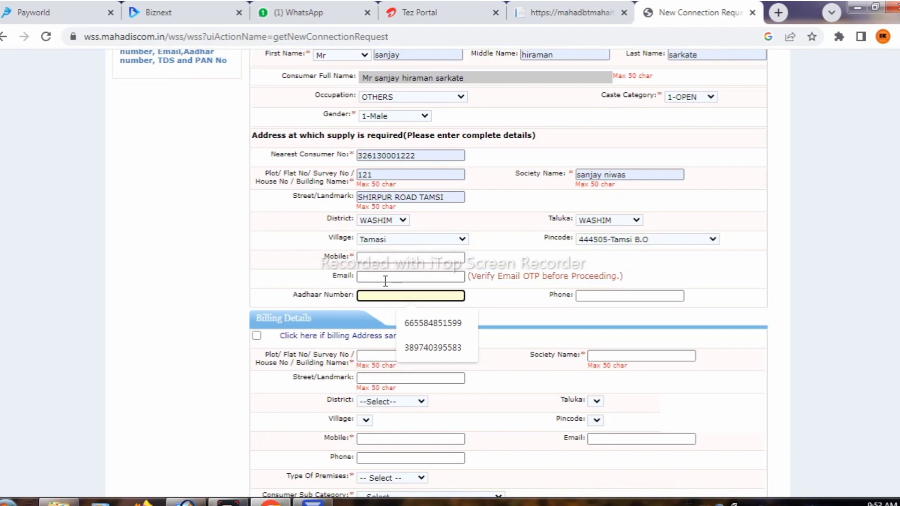
click(428, 324)
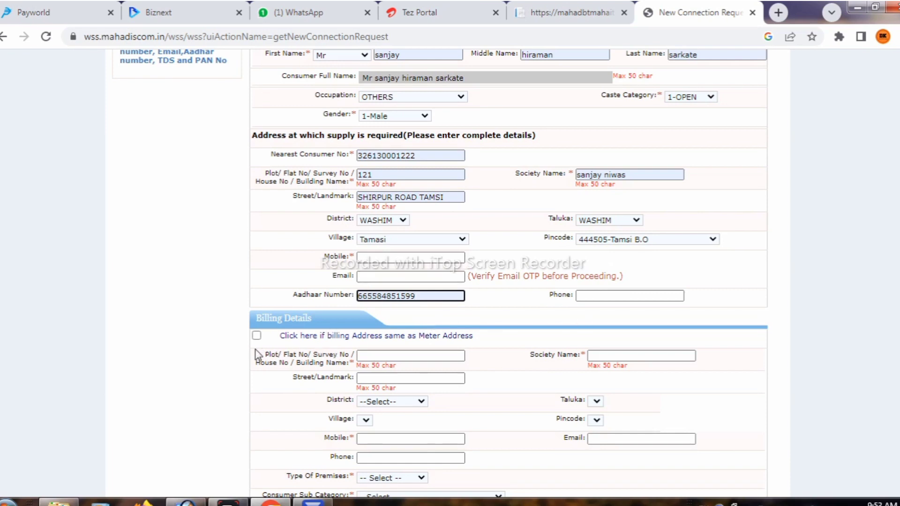
Make the billing address the same as the meter address and mark the premises 1-OWNED.
click(256, 336)
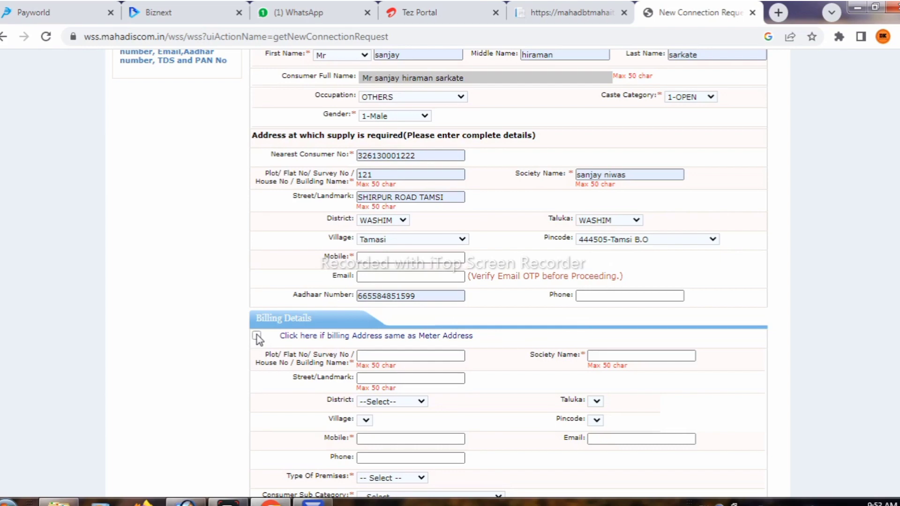
scroll(367, 353, down, 4)
click(374, 281)
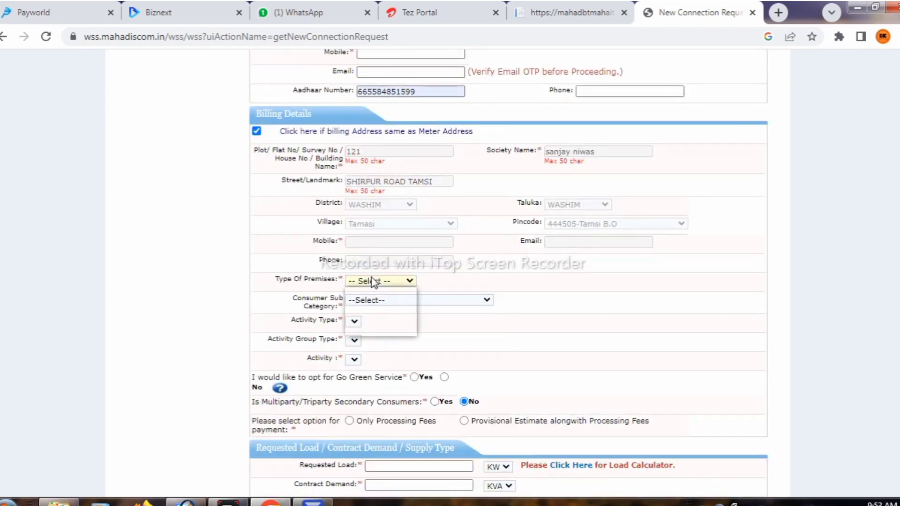
click(369, 304)
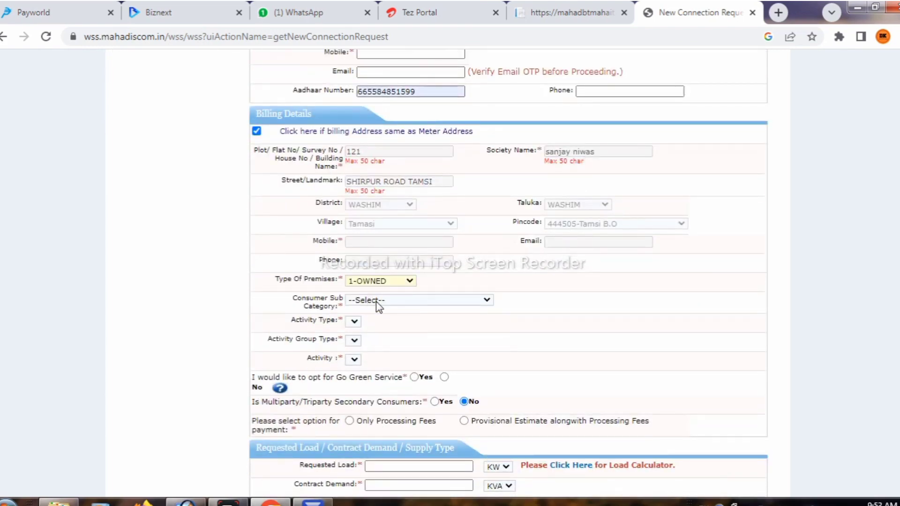
Set Sub Category 40-Residential, Activity Type 1-RESIDENTIAL, Group 202-GROUP-HOUSE and the LT residential house activity.
click(378, 300)
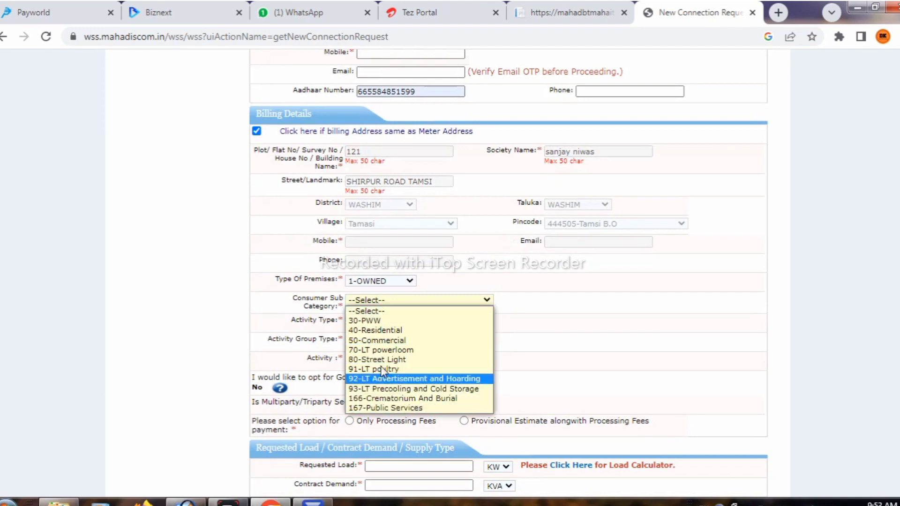
click(386, 330)
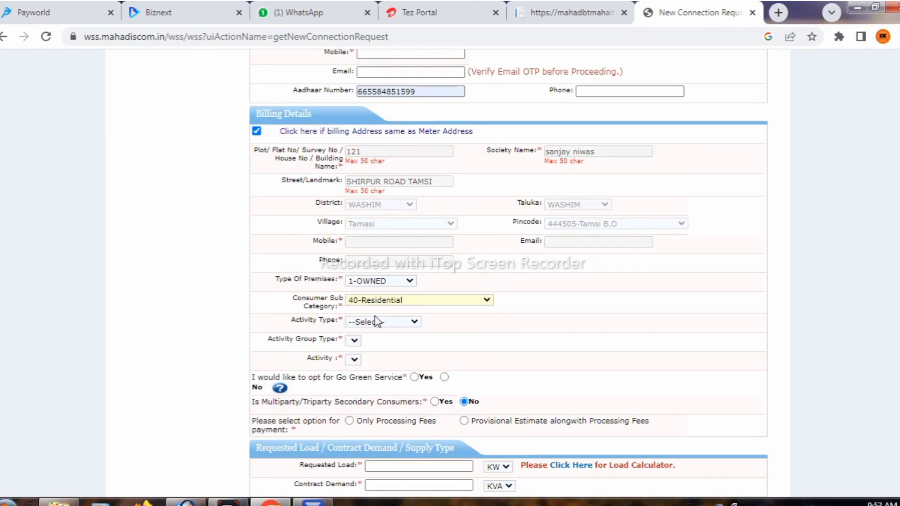
click(378, 321)
click(377, 343)
click(373, 342)
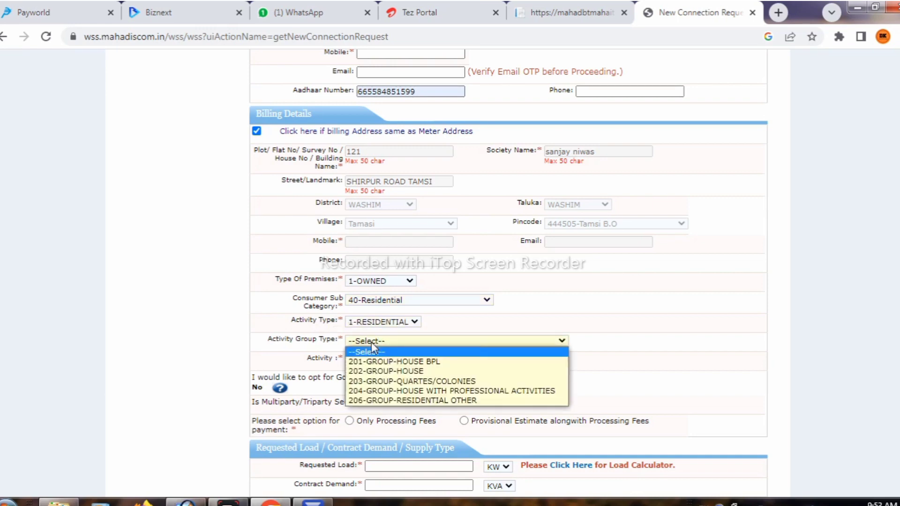
click(391, 372)
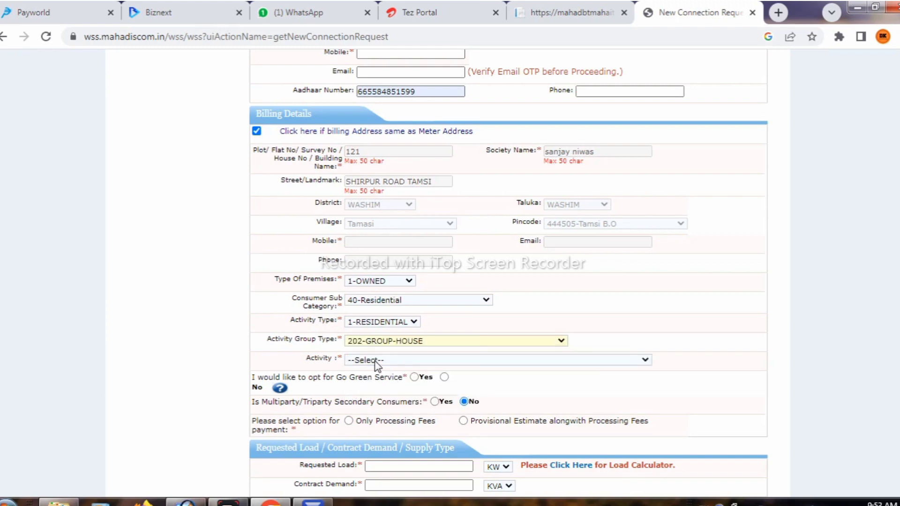
click(376, 360)
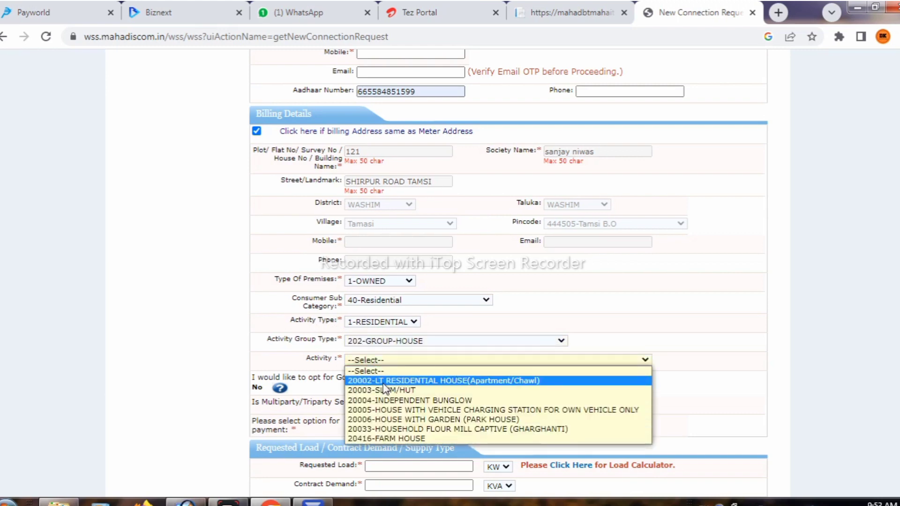
click(382, 382)
Select No for Go Green and choose Only Processing Fees as the payment.
scroll(382, 382, down, 3)
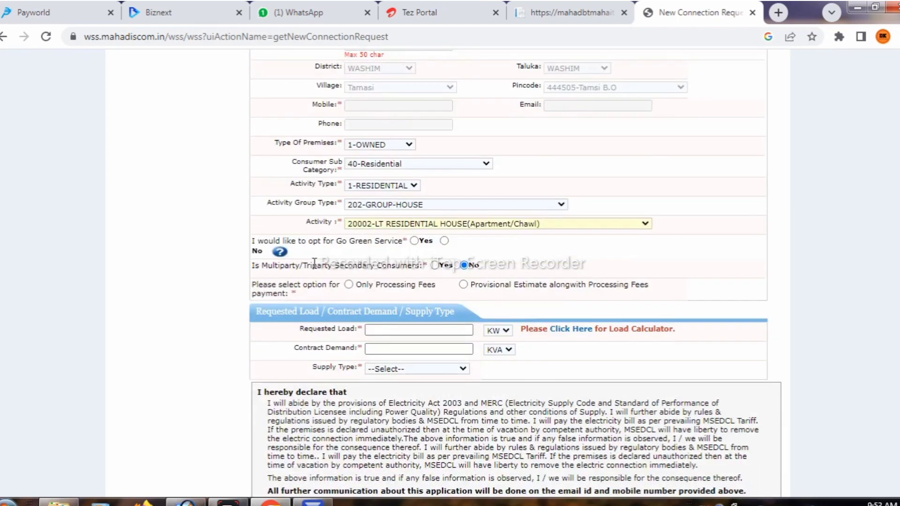
drag(406, 254, 409, 247)
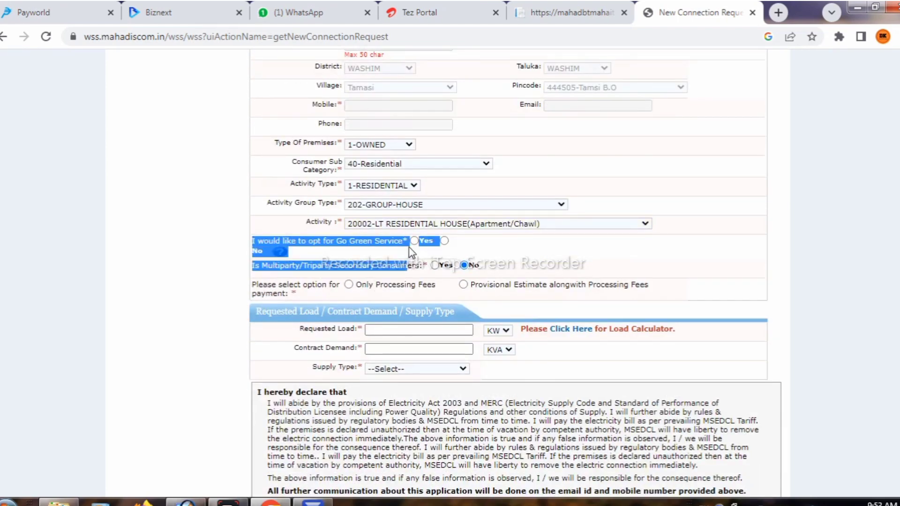
click(440, 238)
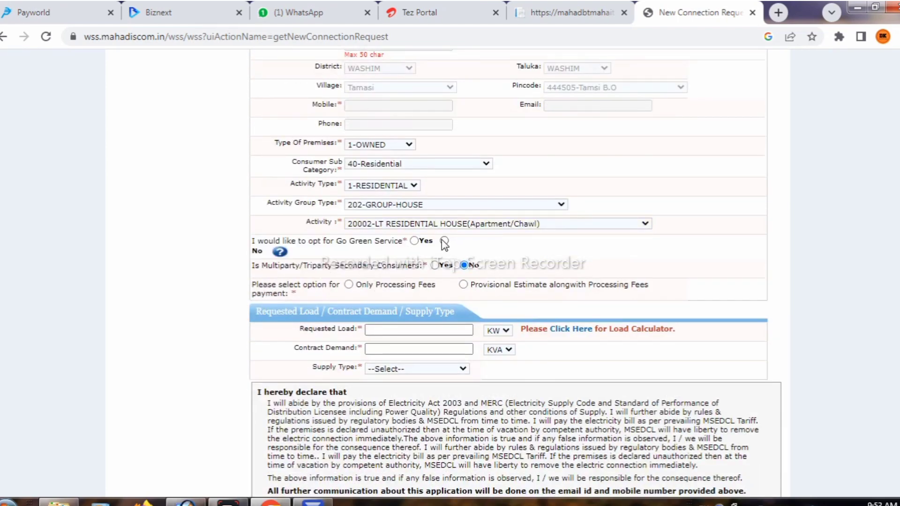
click(443, 241)
drag(304, 295, 270, 285)
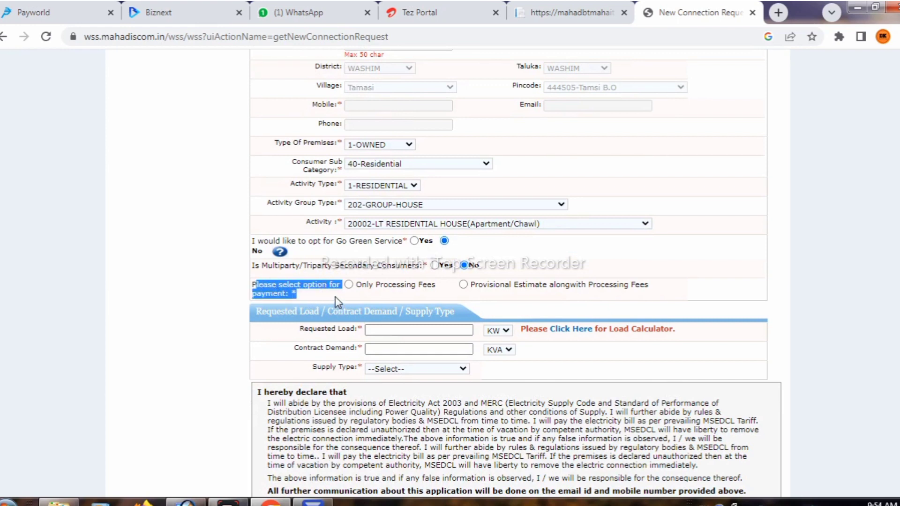
click(335, 297)
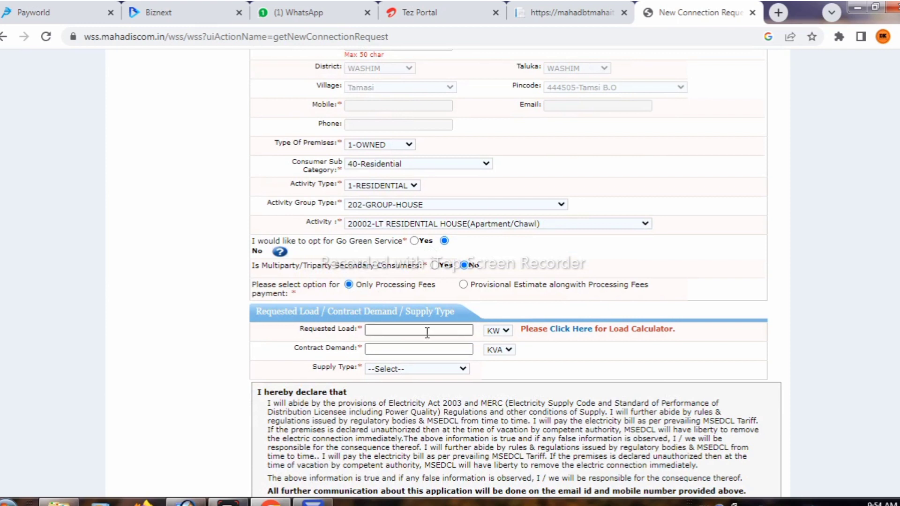
drag(259, 311, 451, 323)
click(542, 351)
In the Load Calculator, enter 2 LED lamps and 1 tube light.
click(560, 329)
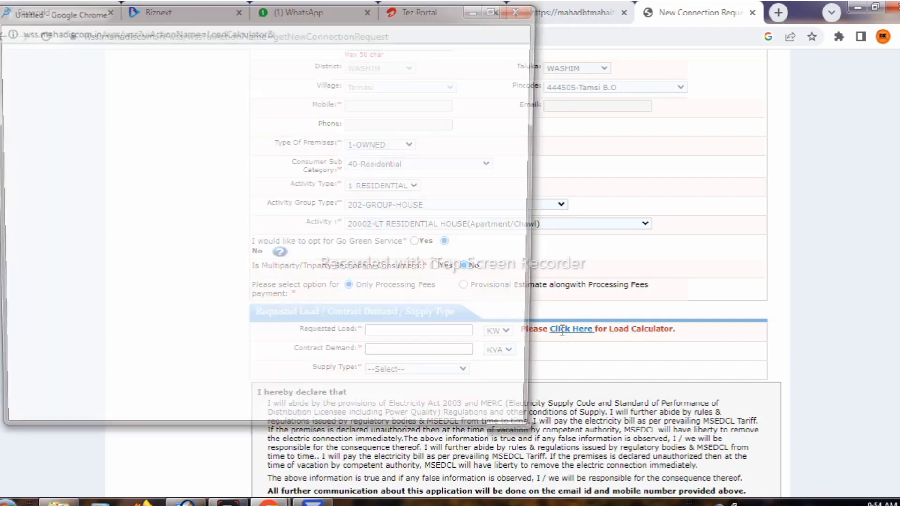
click(94, 368)
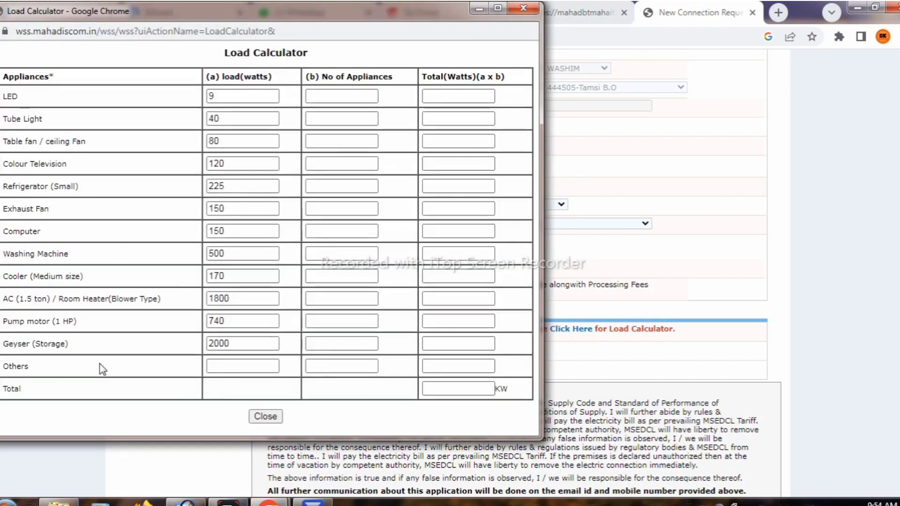
drag(60, 96, 348, 98)
click(348, 98)
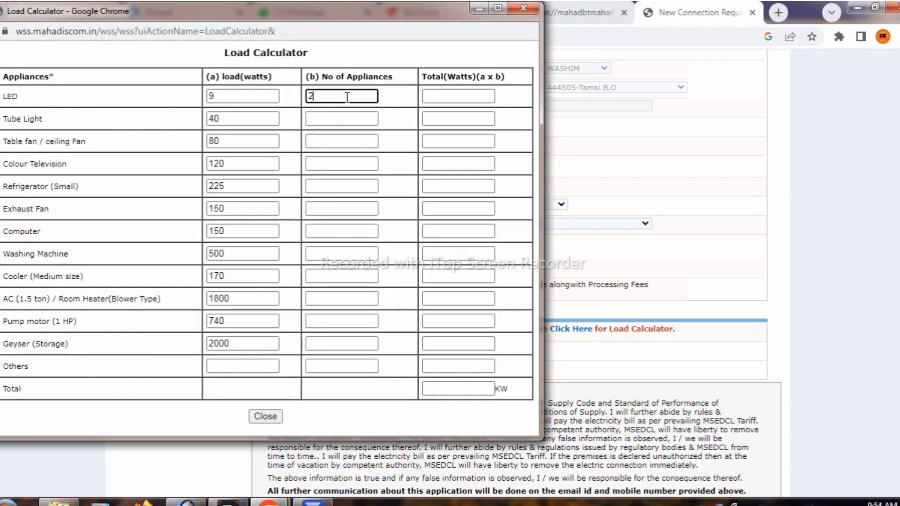
text(2)
click(40, 118)
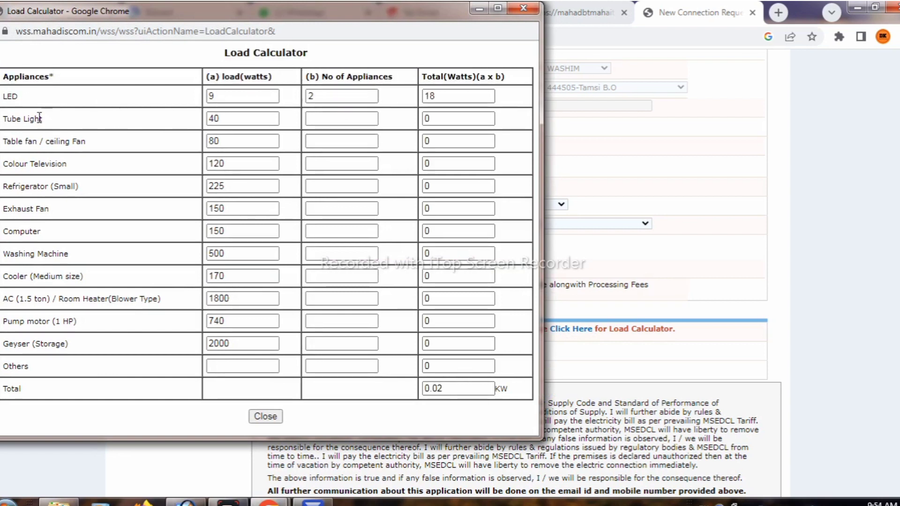
drag(39, 118, 311, 117)
click(311, 118)
text(1)
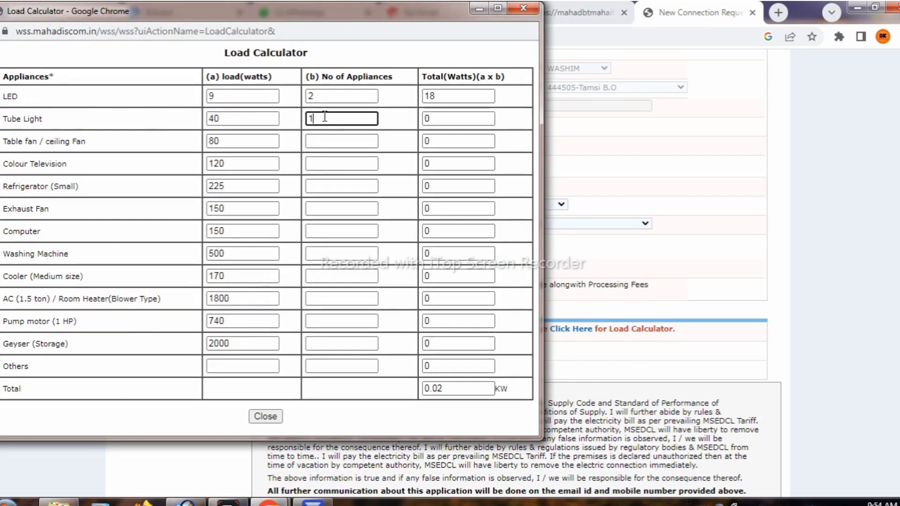
drag(86, 143, 220, 51)
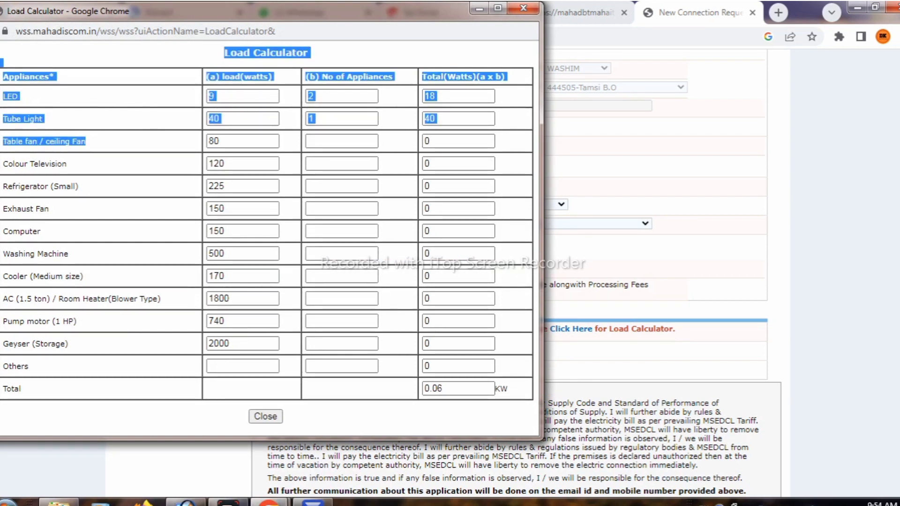
Add 1 table fan and 1 colour TV for a 0.26 KW total, then close the calculator.
click(330, 141)
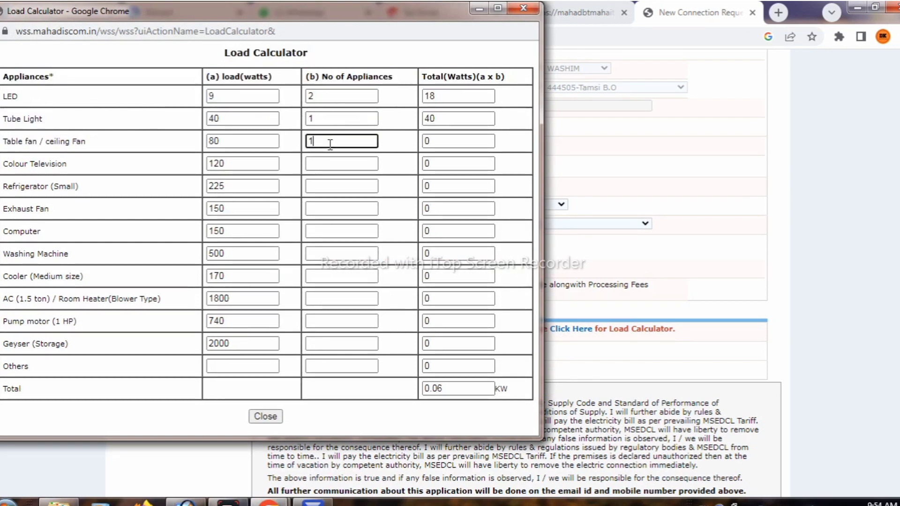
text(1)
drag(72, 165, 280, 145)
click(324, 164)
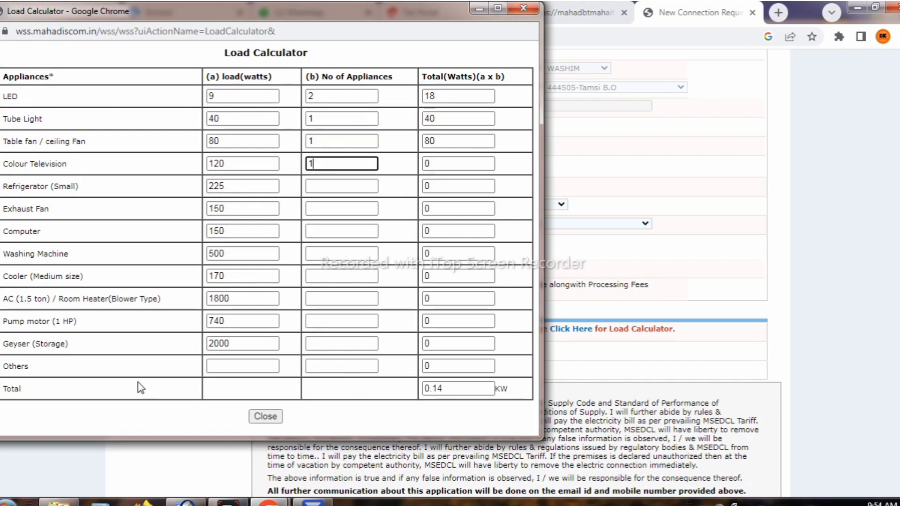
drag(98, 399, 47, 164)
click(346, 231)
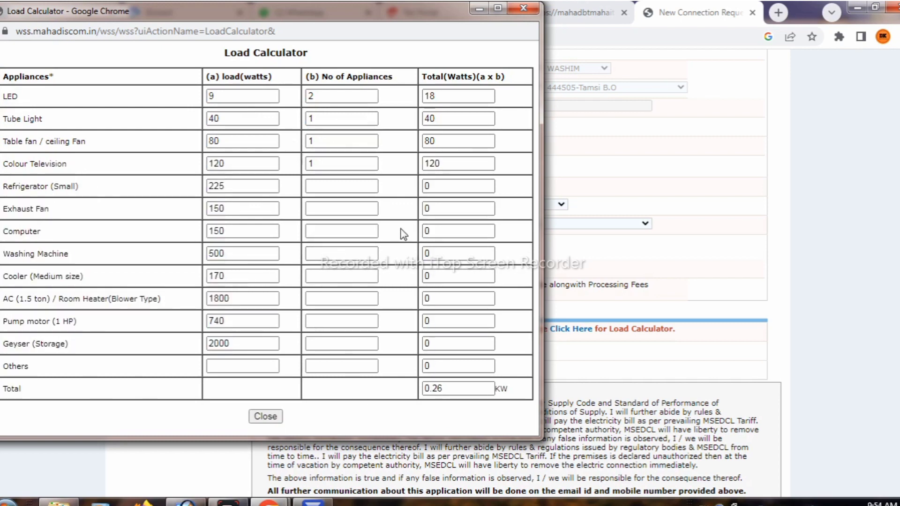
drag(457, 389, 423, 391)
click(266, 416)
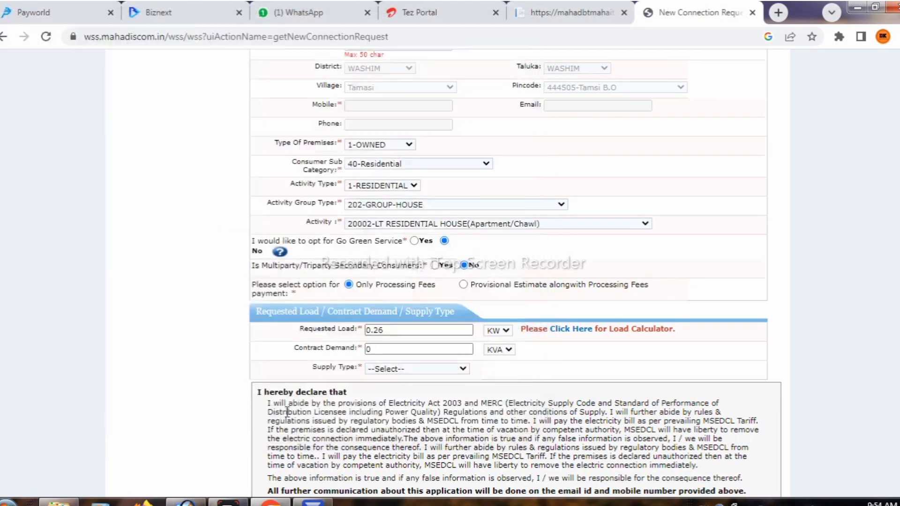
Set Supply Type to SINGLE-SINGLE PHASE.
click(385, 351)
scroll(403, 328, down, 1)
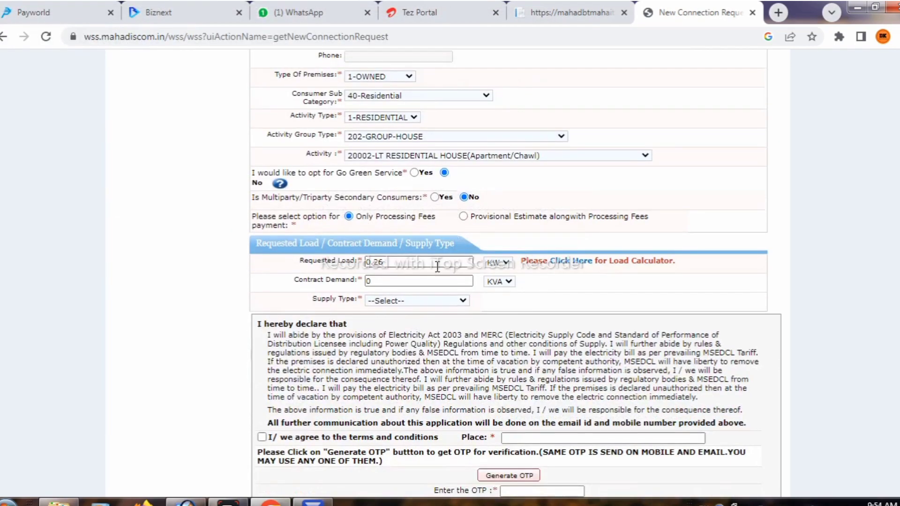
click(388, 265)
drag(388, 267, 347, 271)
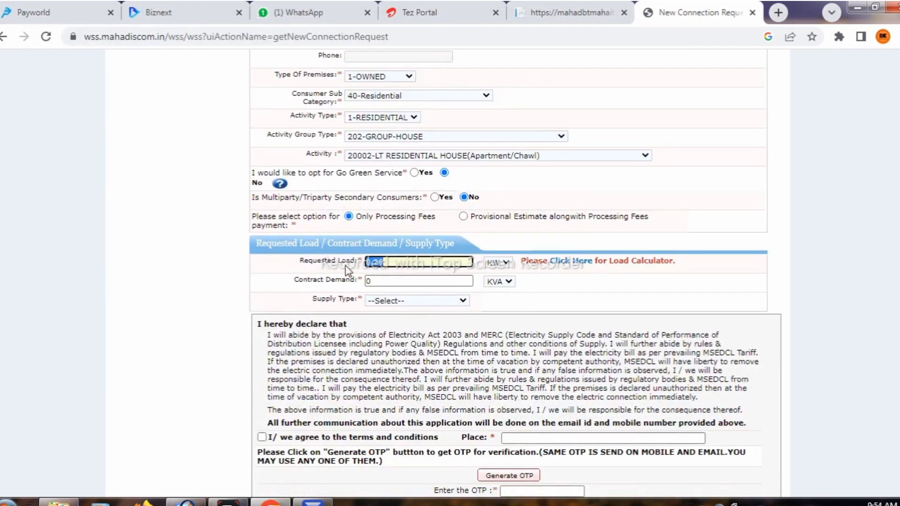
click(412, 302)
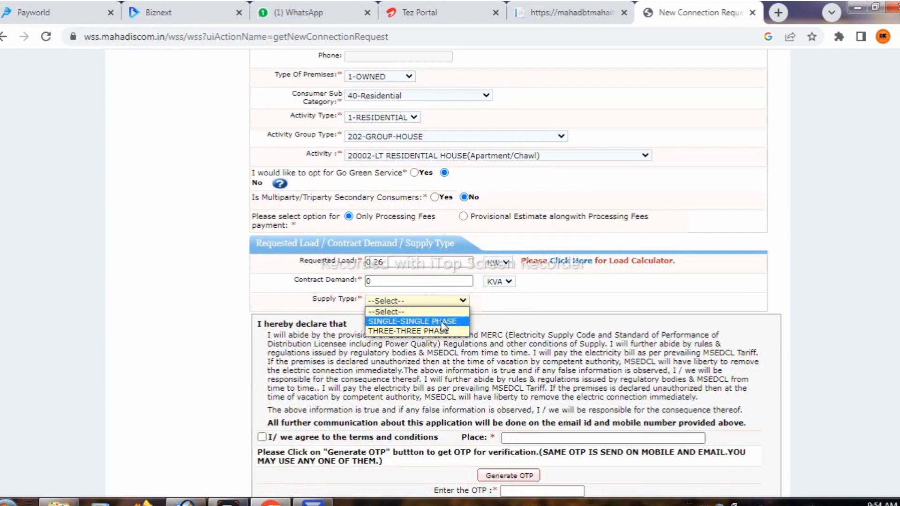
click(410, 323)
Agree to the terms, enter WASHIM as the place, and generate the verification OTP.
scroll(407, 328, down, 2)
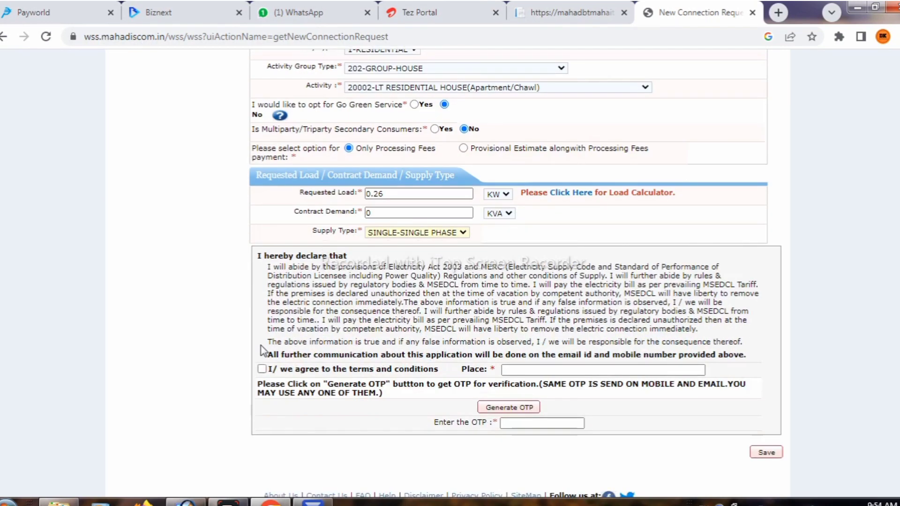
click(262, 368)
click(572, 369)
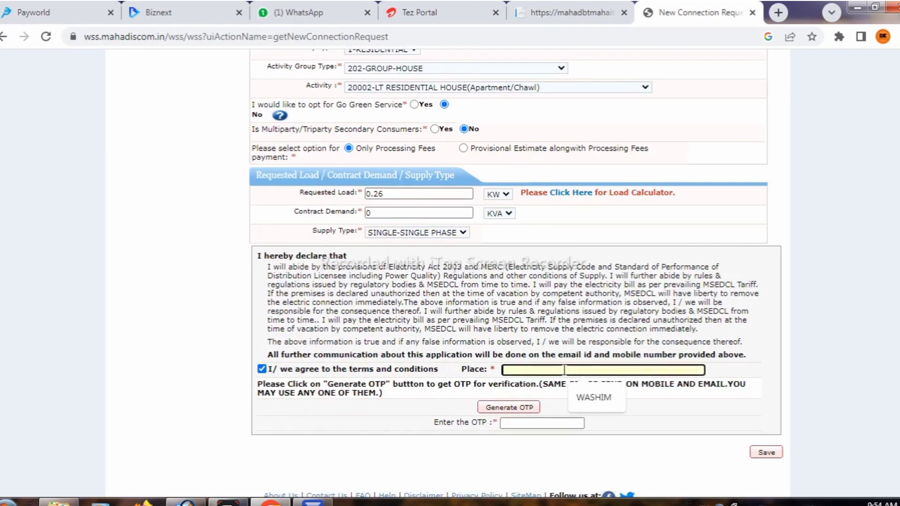
click(600, 403)
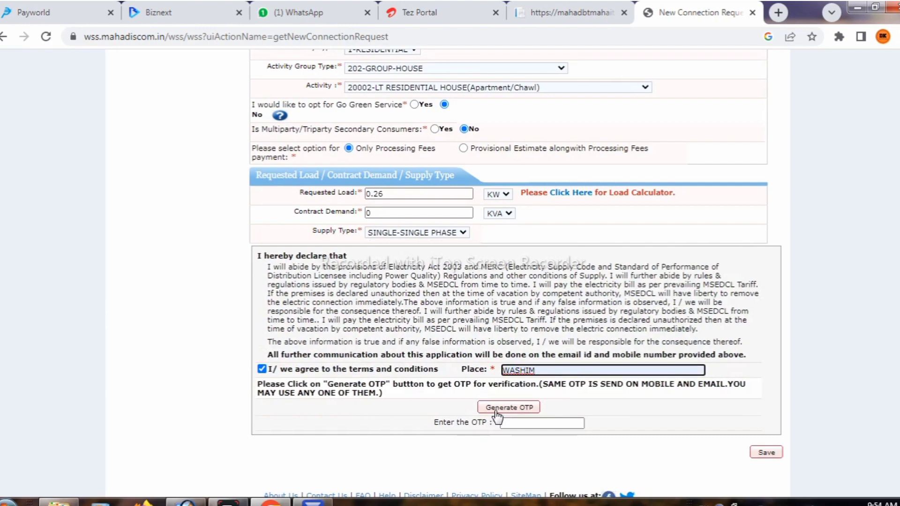
click(497, 408)
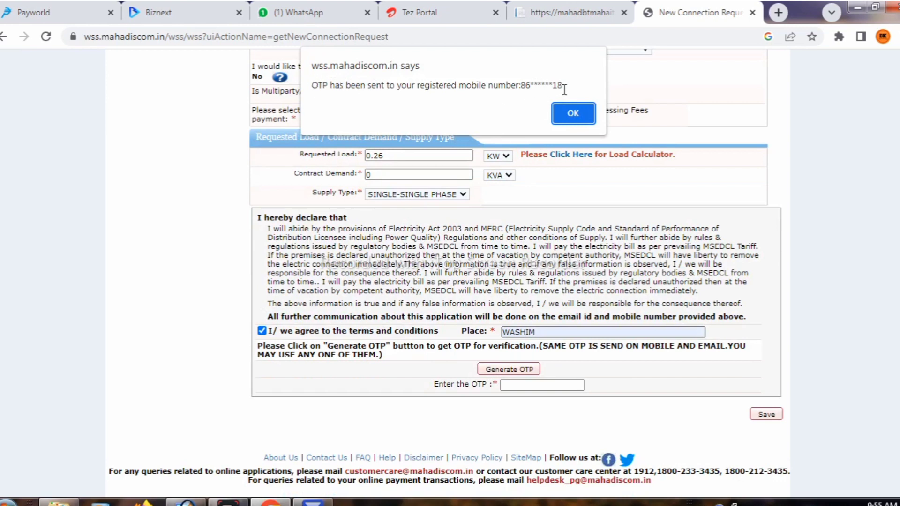
drag(563, 85, 328, 108)
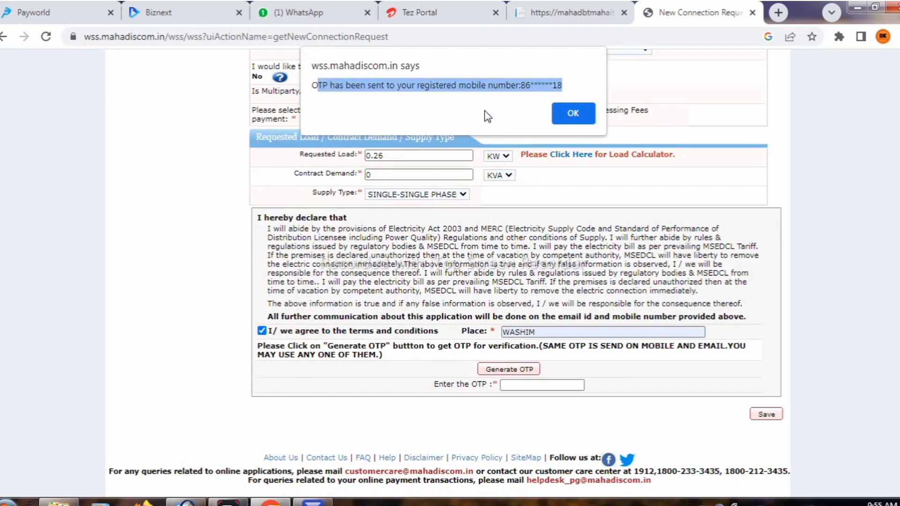
click(583, 89)
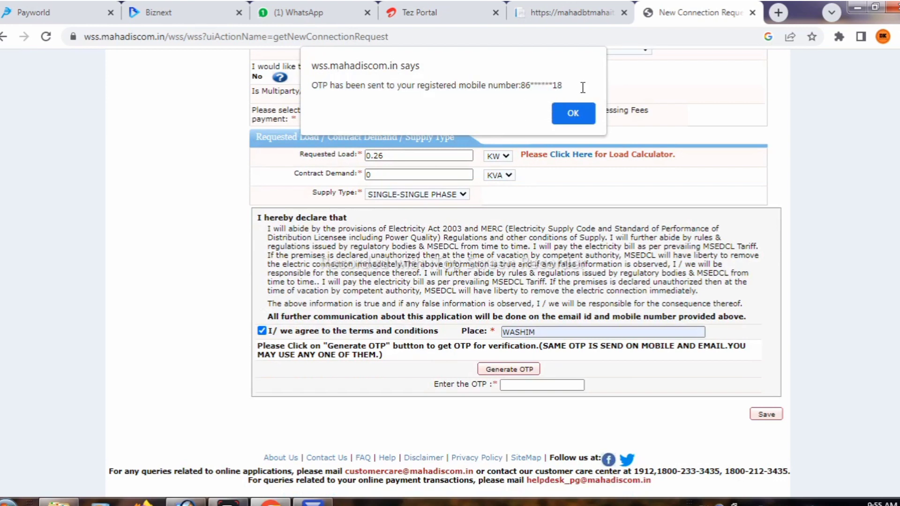
click(565, 117)
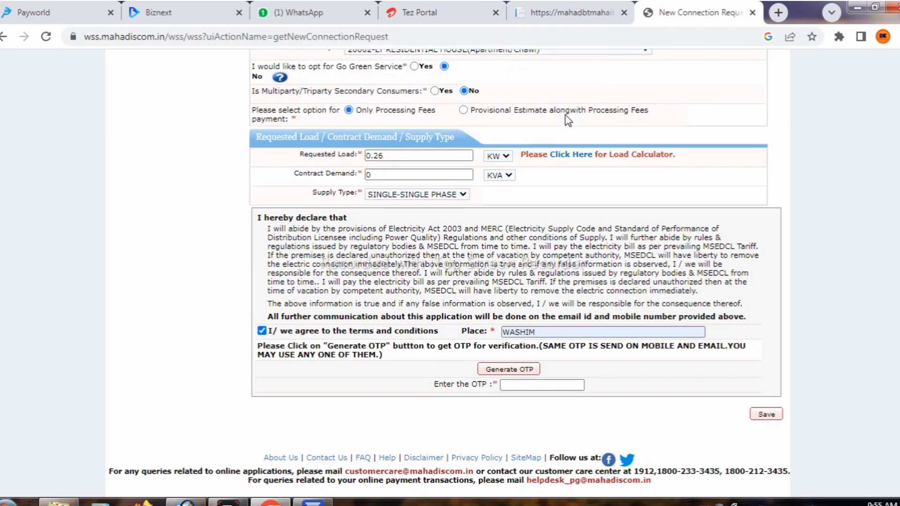
Enter the OTP, save the application, and acknowledge the Application ID and 15-day cancellation alerts.
click(537, 382)
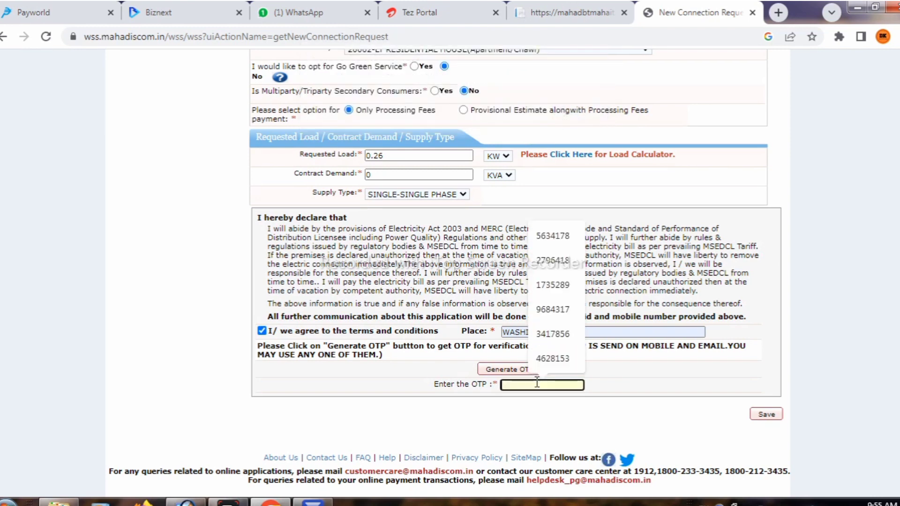
click(767, 415)
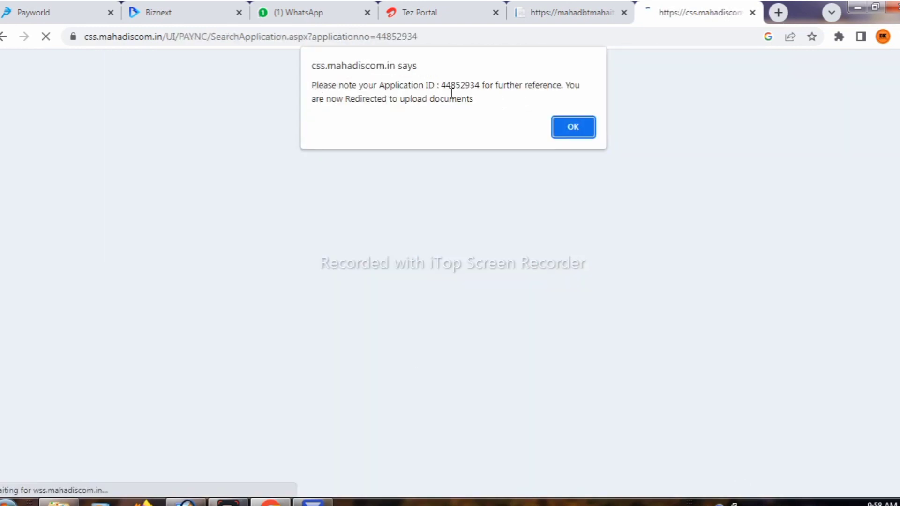
drag(482, 86, 441, 81)
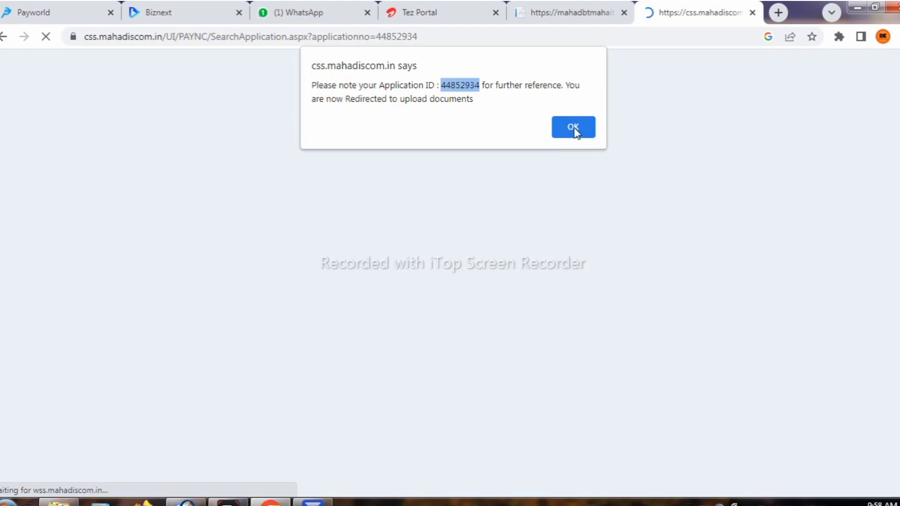
key(Return)
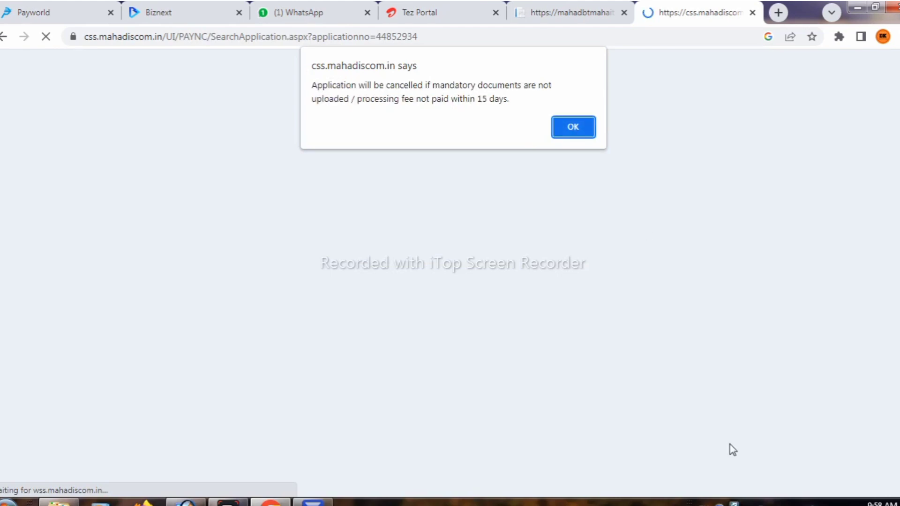
drag(510, 99, 311, 77)
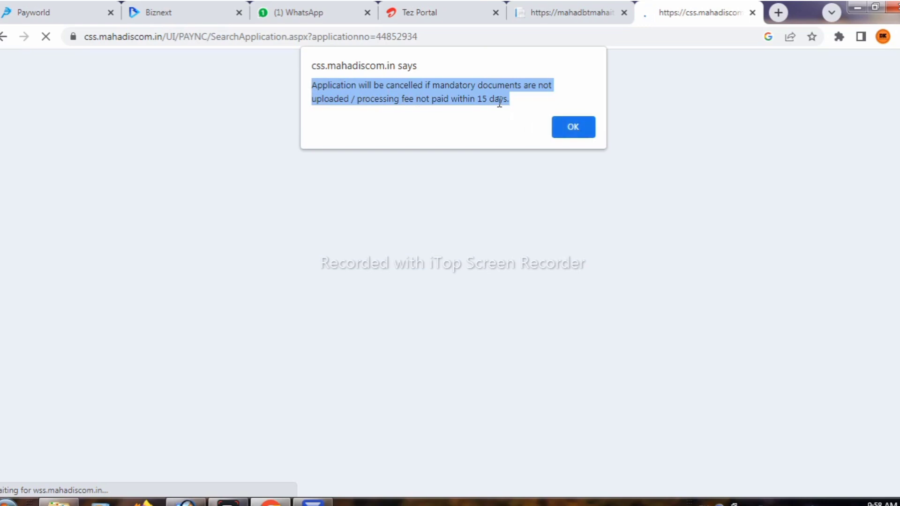
click(576, 126)
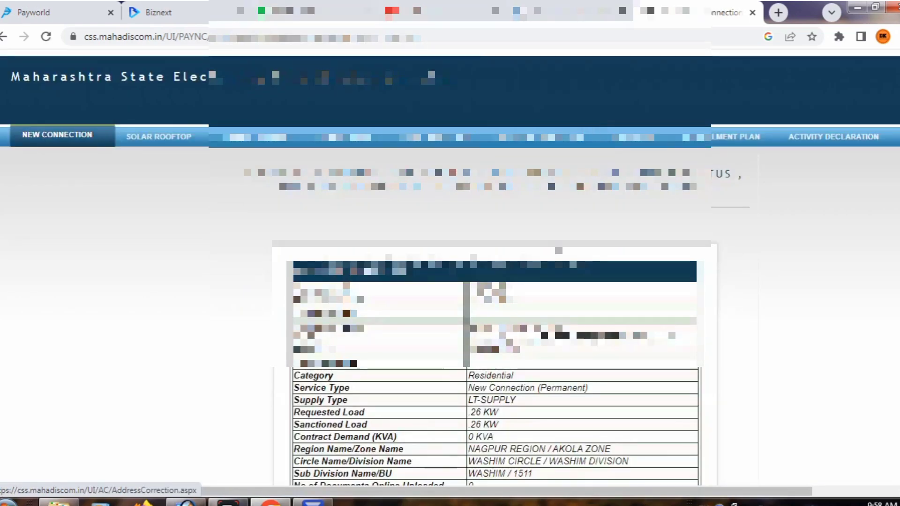
Go to Upload Documents and fill in the applicant's mobile number from autofill.
scroll(450, 267, down, 5)
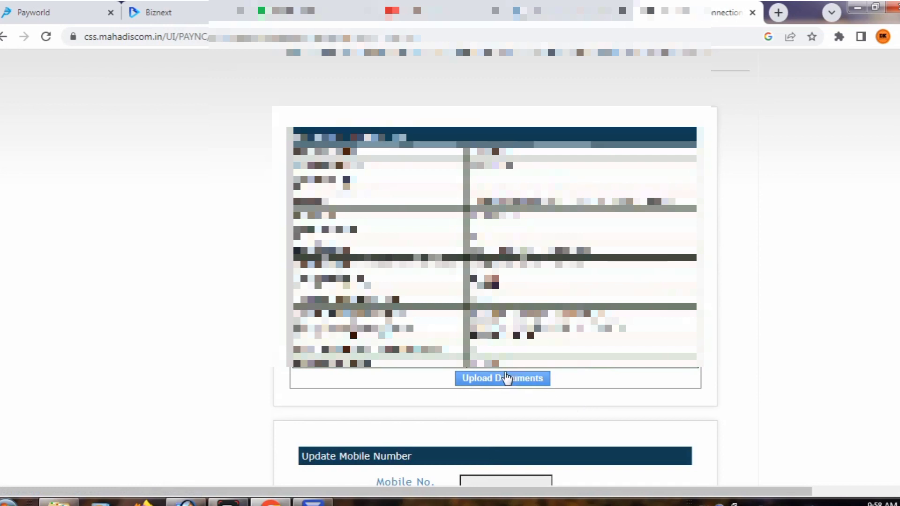
scroll(515, 380, down, 2)
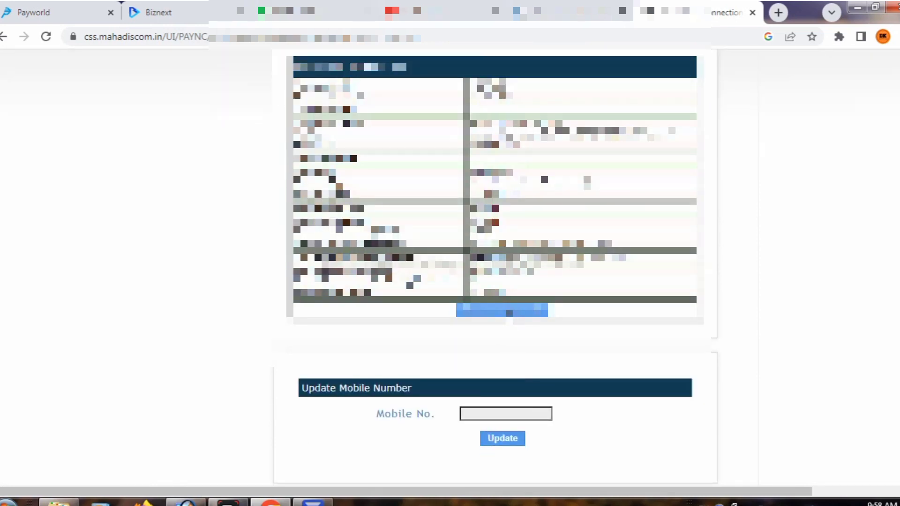
click(509, 313)
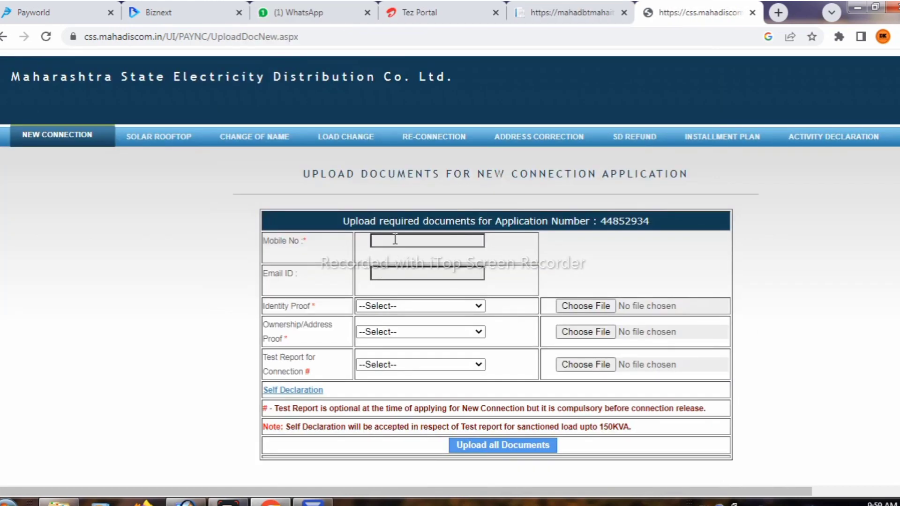
click(394, 240)
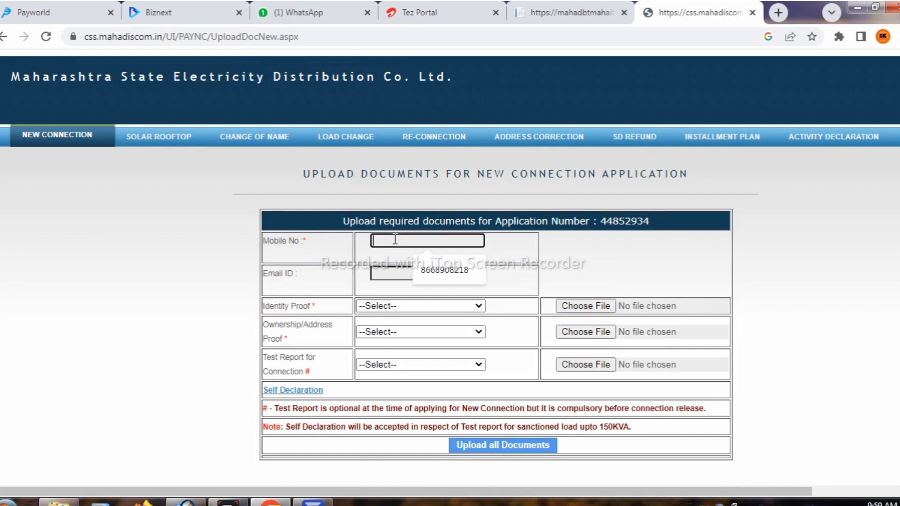
click(432, 275)
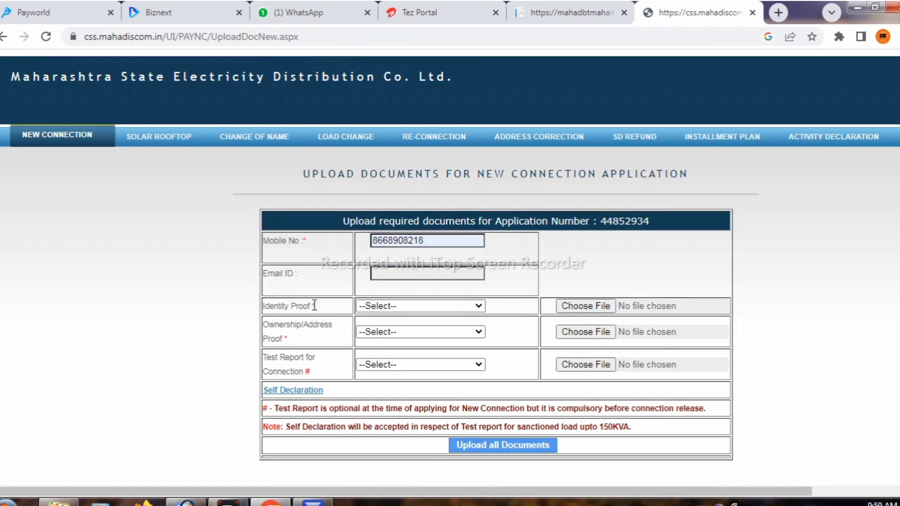
Set Identity Proof to Aadhar Card and attach 'sanju adhar.pdf', dismissing the no-spaces file-name warning.
drag(314, 306, 264, 306)
click(393, 307)
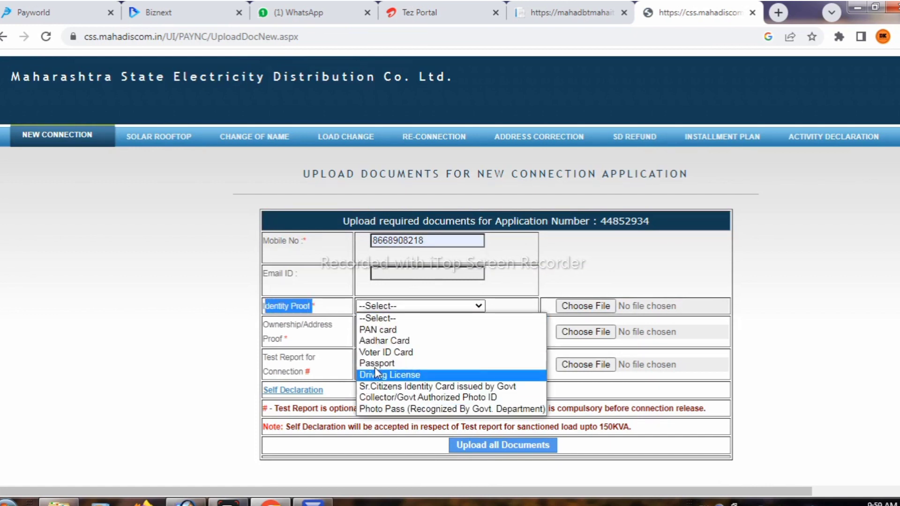
click(379, 341)
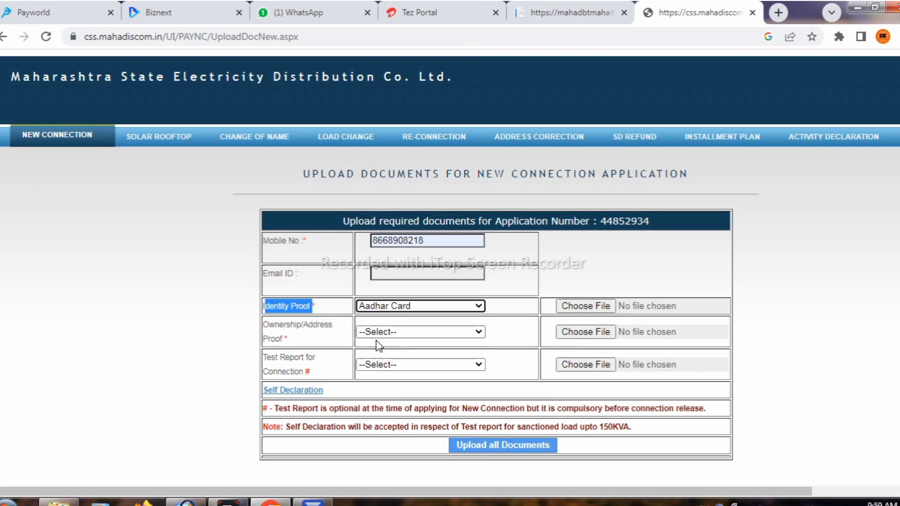
click(572, 310)
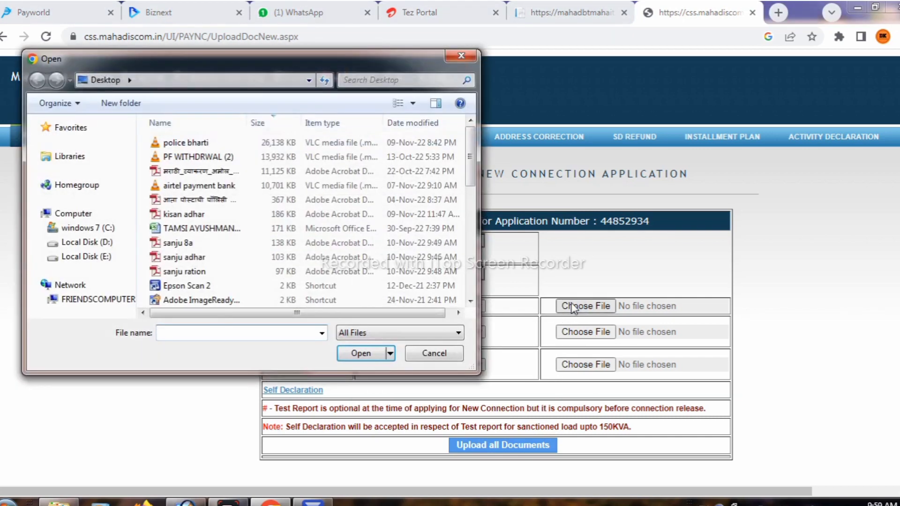
text(sa)
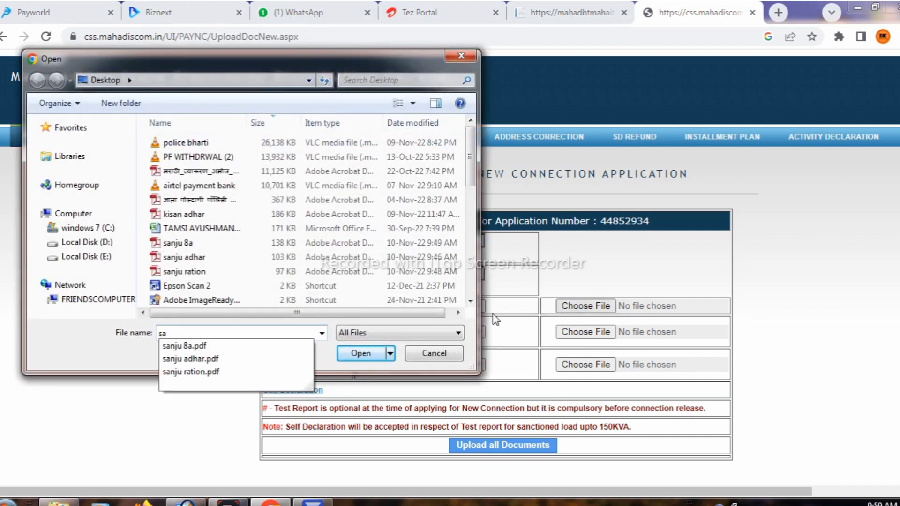
click(237, 359)
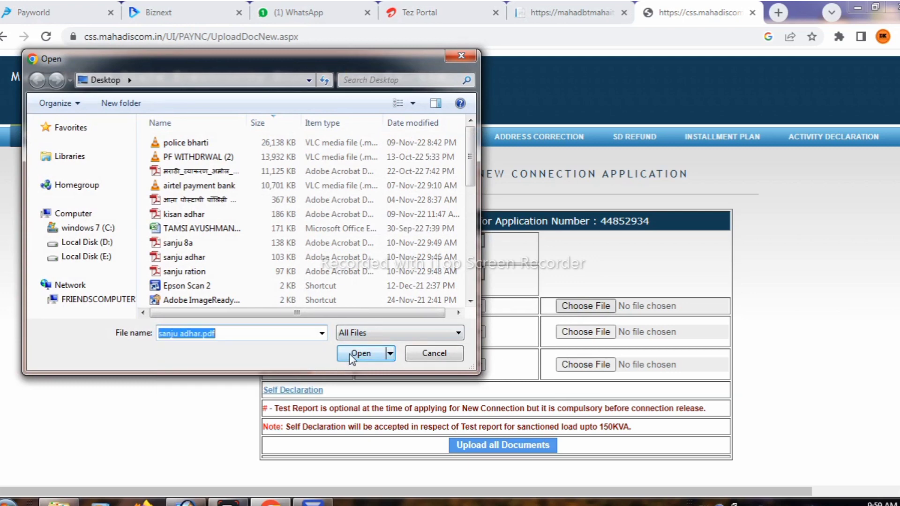
click(353, 355)
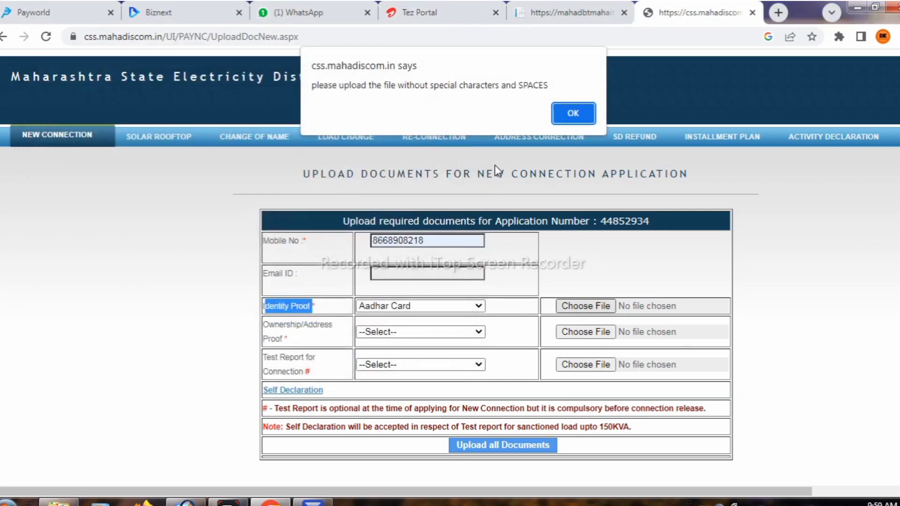
drag(558, 85, 318, 94)
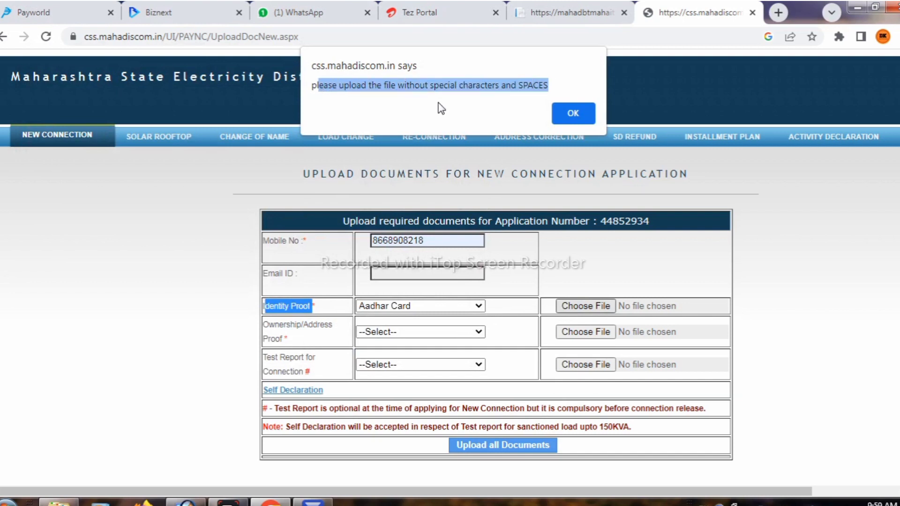
click(571, 117)
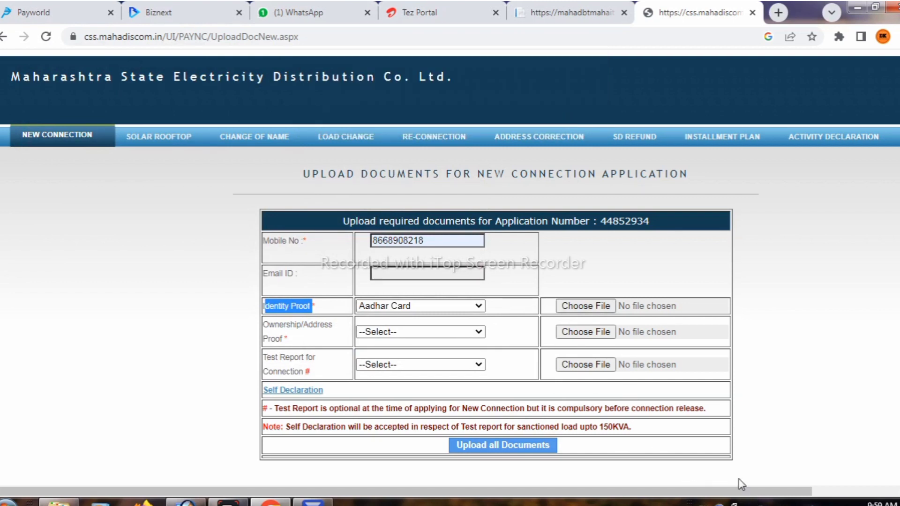
Attach sanjuadhar.pdf as the Identity Proof document.
click(603, 307)
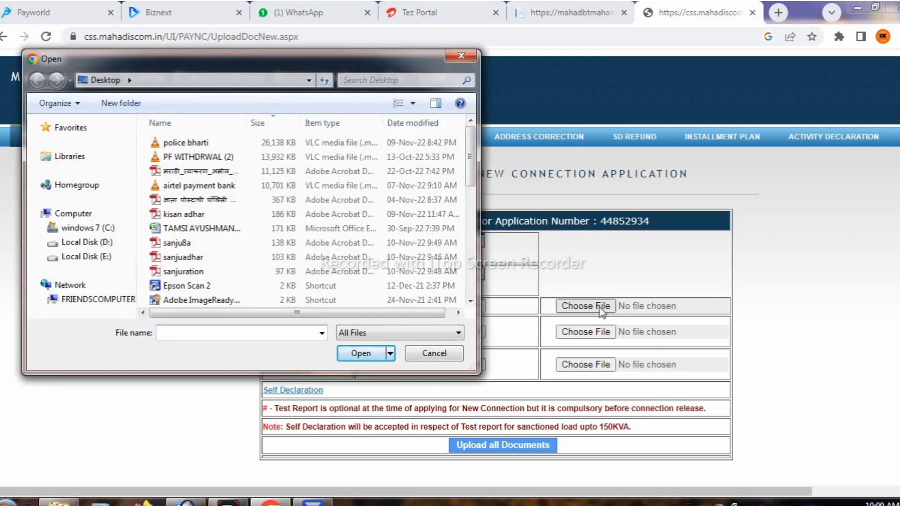
text(sa)
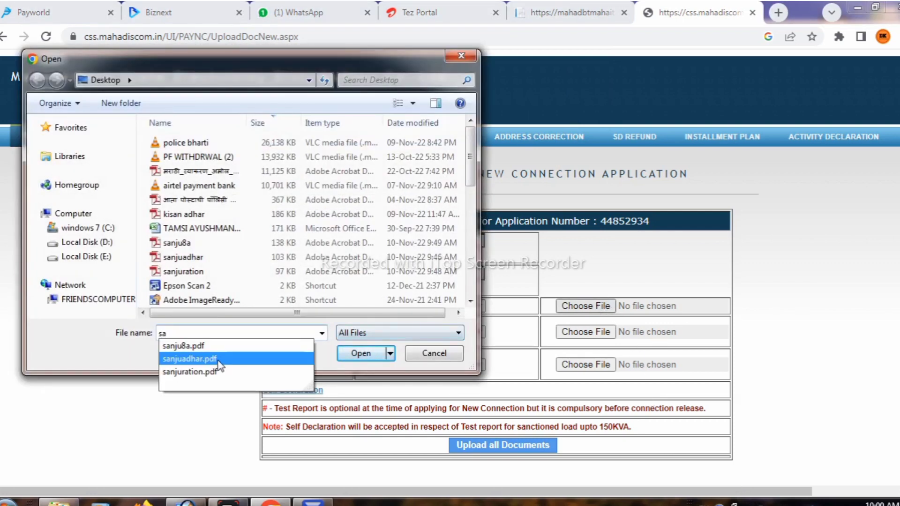
click(218, 360)
click(361, 354)
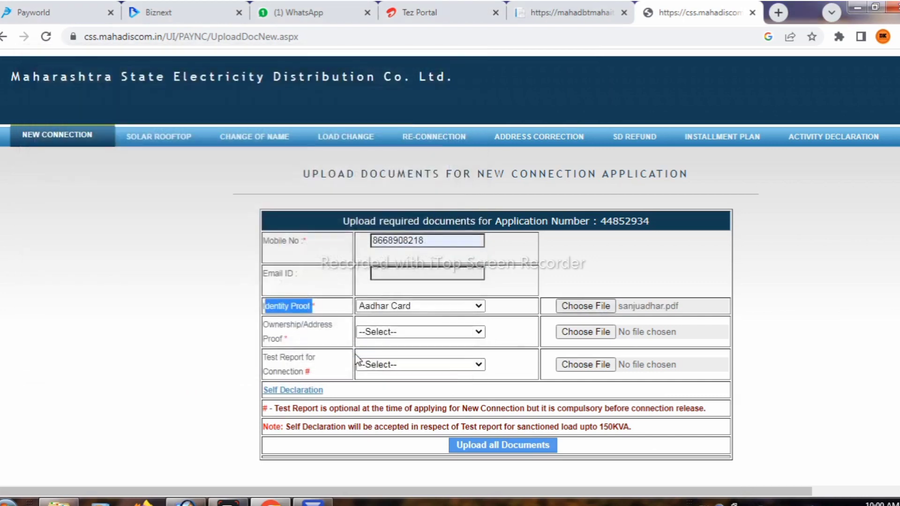
click(298, 346)
Select Ration Card as ownership/address proof and attach sanjuration.pdf to it.
triple_click(291, 338)
click(298, 339)
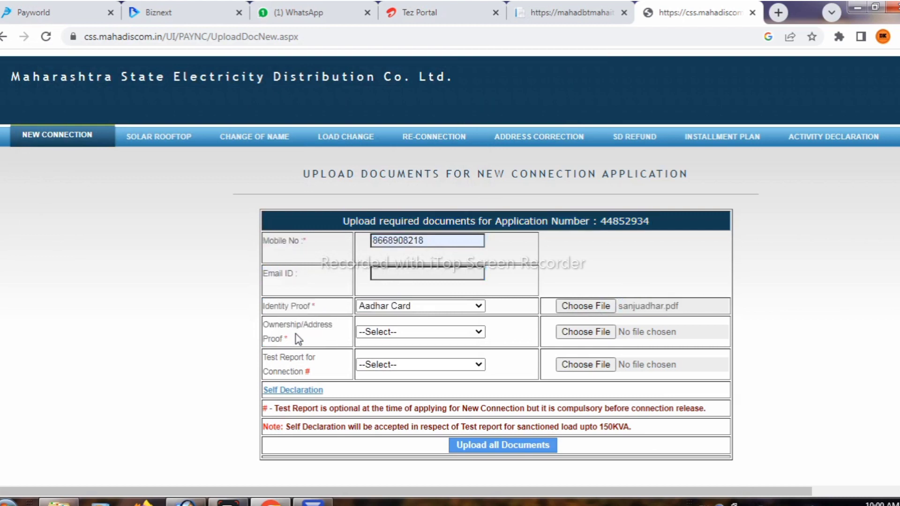
click(390, 333)
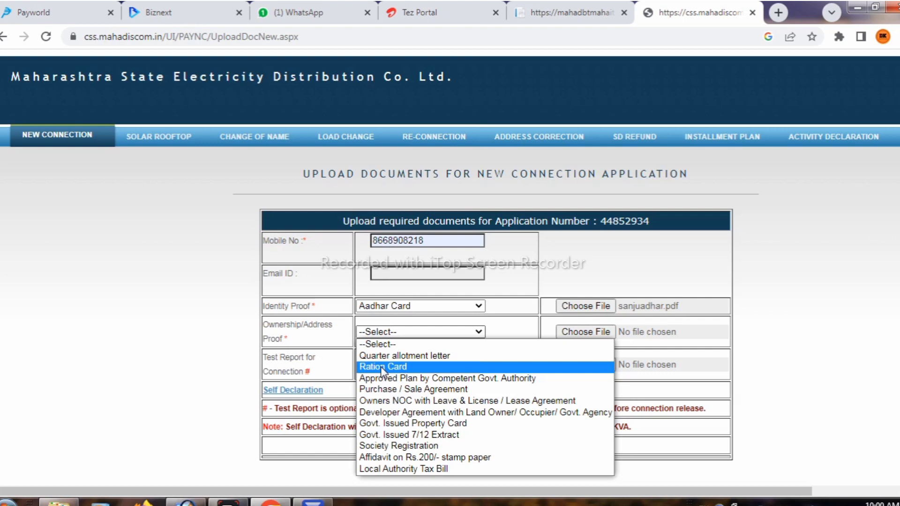
click(381, 367)
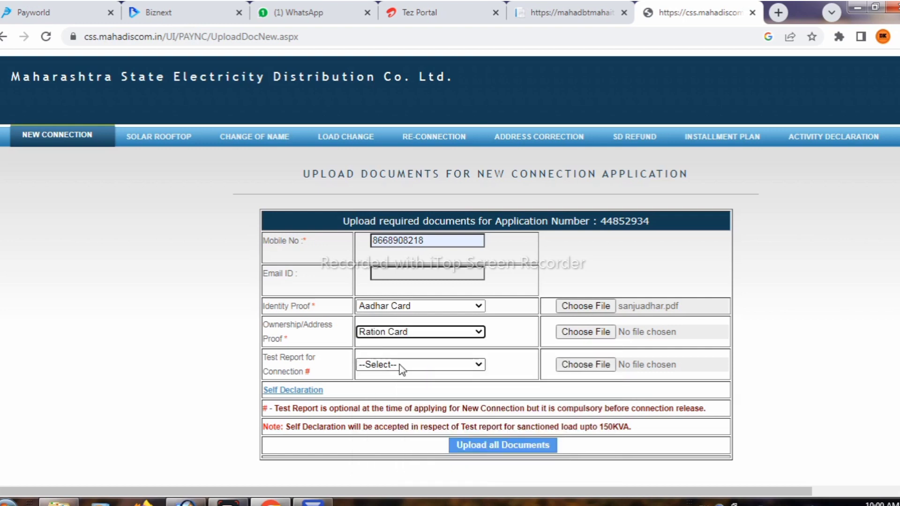
click(584, 332)
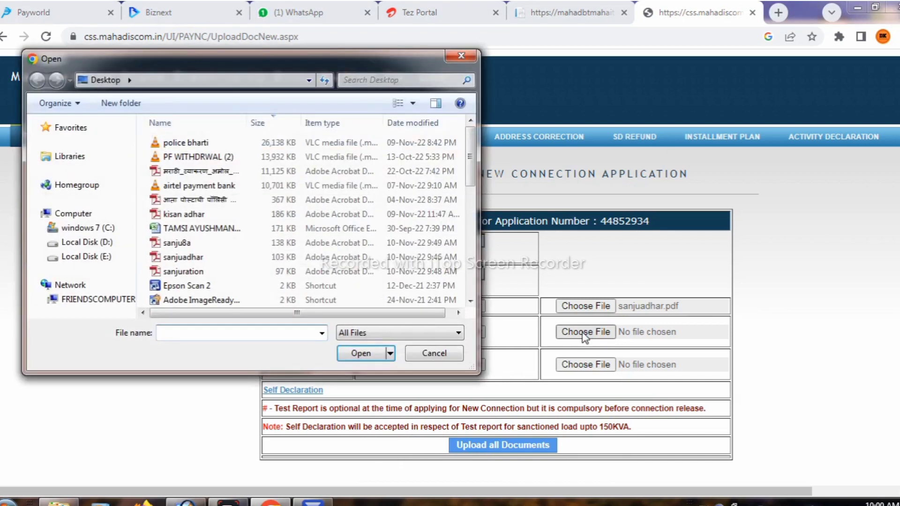
text(sa)
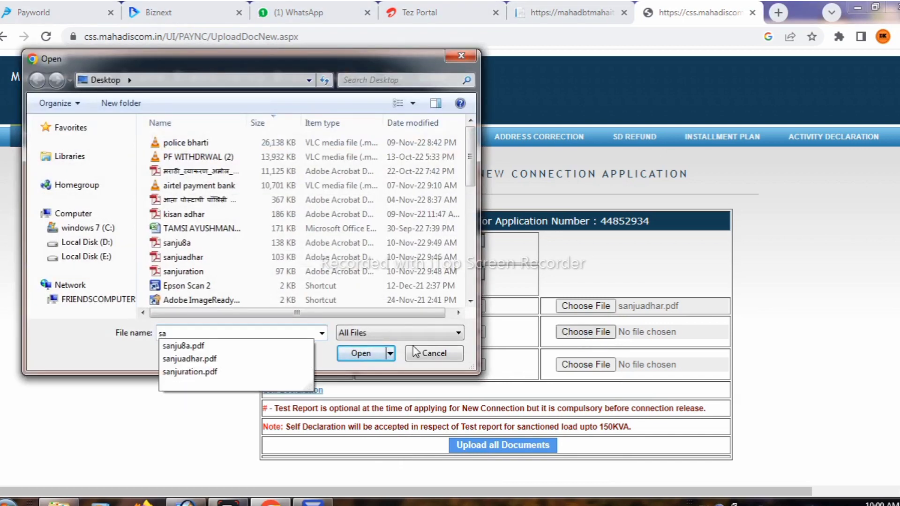
click(190, 371)
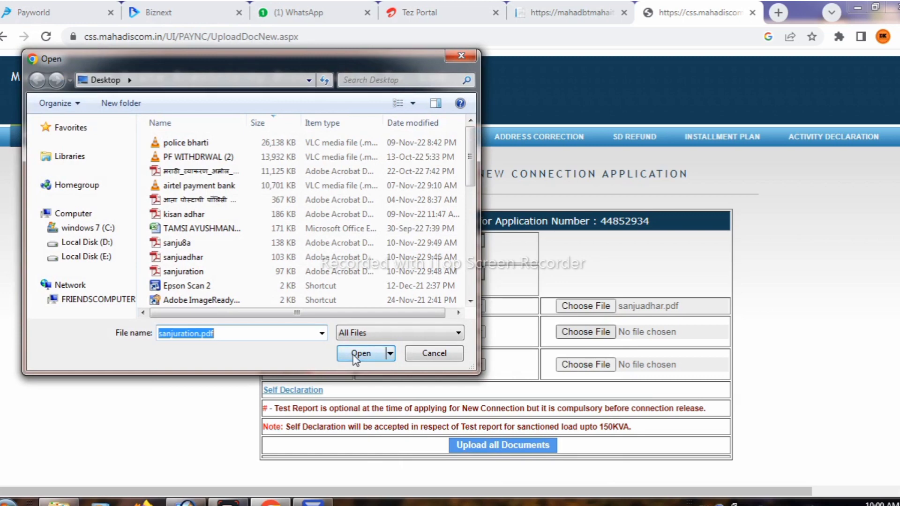
click(359, 356)
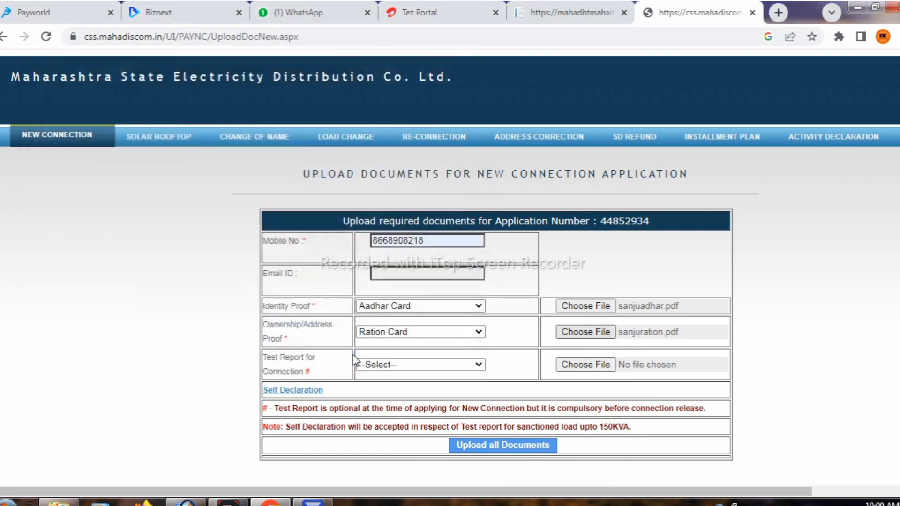
triple_click(310, 371)
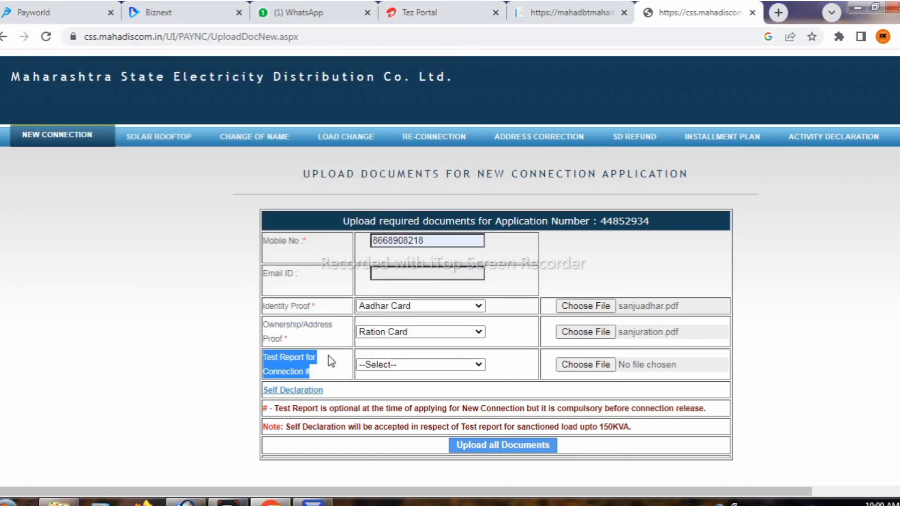
click(417, 375)
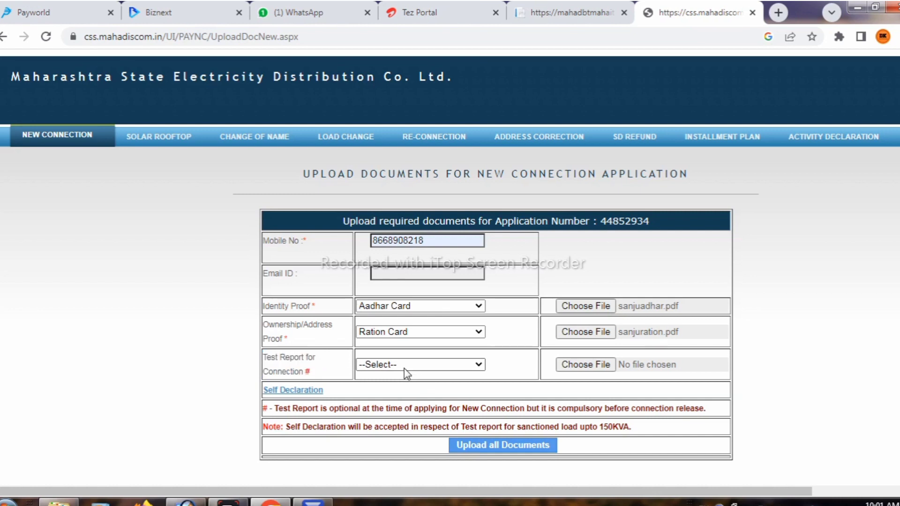
Fill the Self Declaration with the father's name, agree to it, and dismiss the success alert.
click(305, 391)
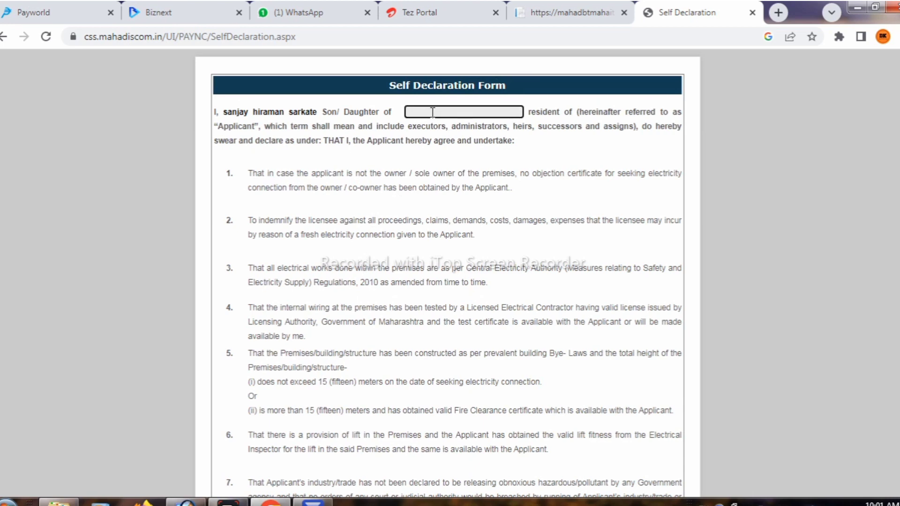
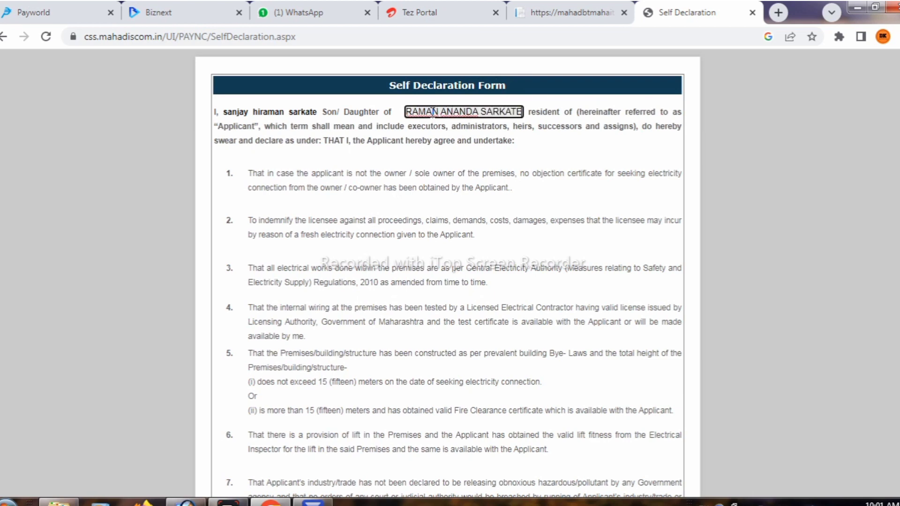
scroll(384, 291, down, 10)
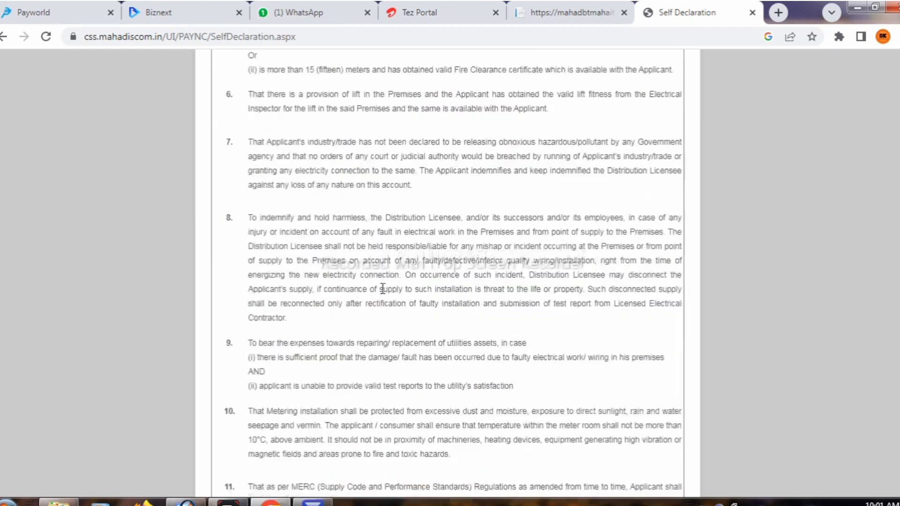
scroll(382, 290, down, 2)
scroll(361, 274, down, 1)
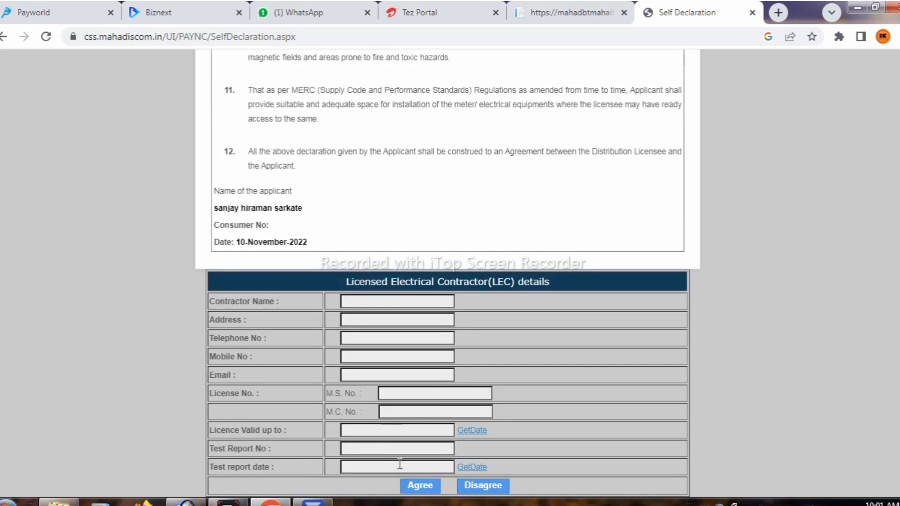
click(418, 486)
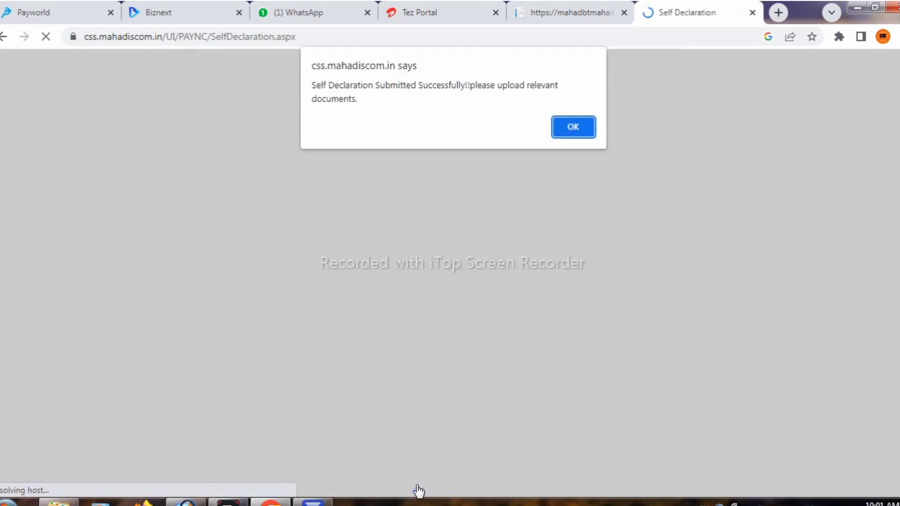
drag(375, 96, 311, 85)
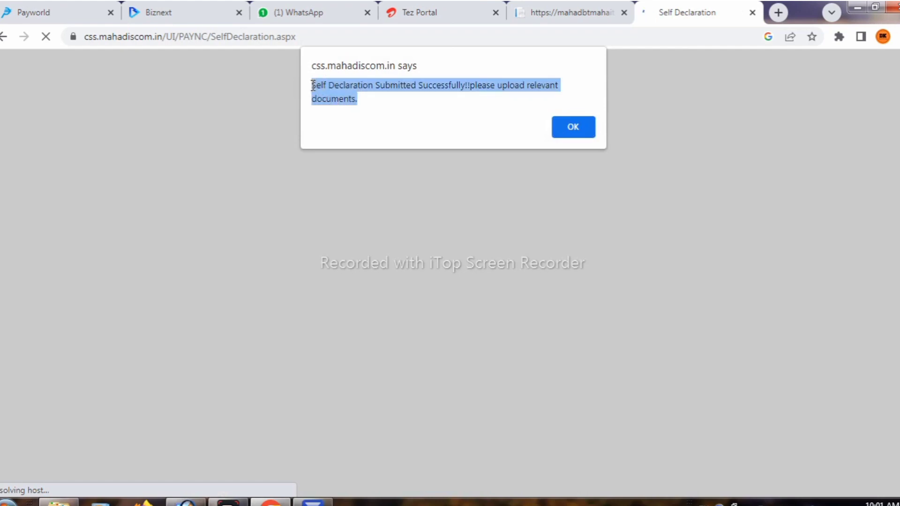
click(582, 128)
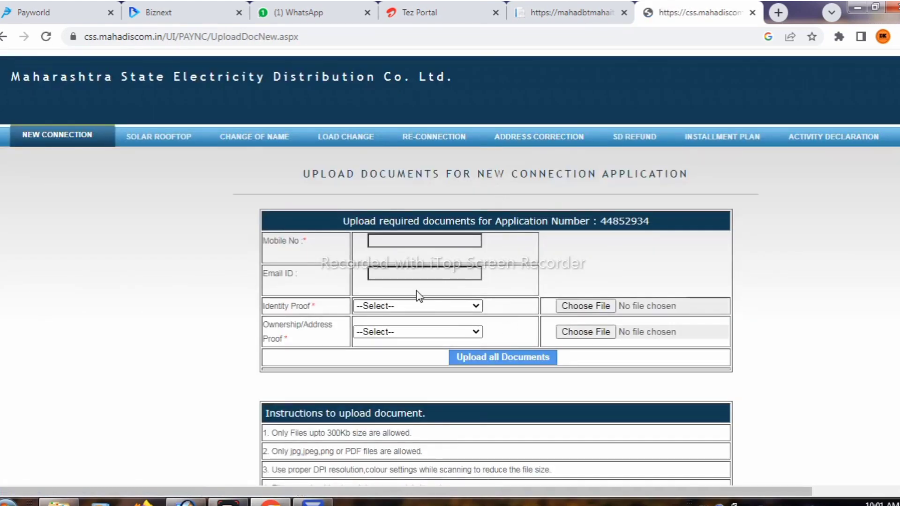
Fill in the saved mobile number and attach the Aadhar Card file as identity proof.
click(393, 240)
click(436, 270)
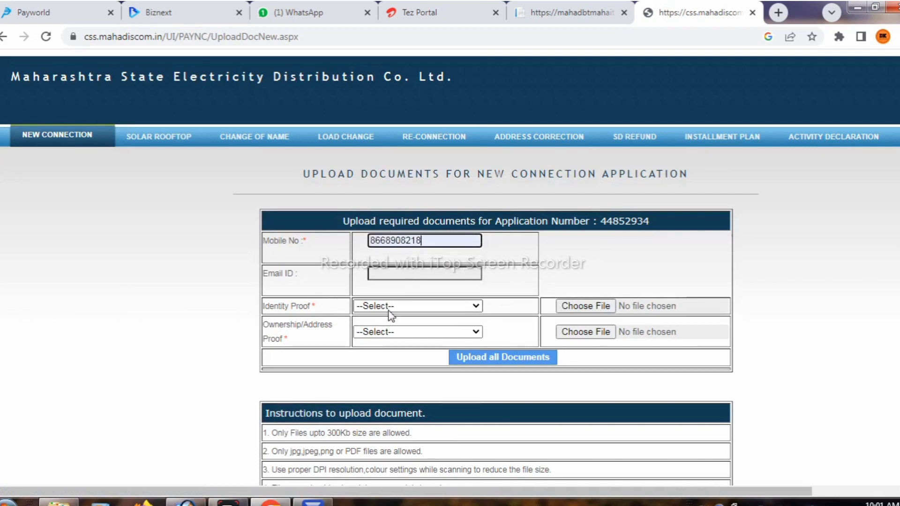
click(389, 307)
click(538, 340)
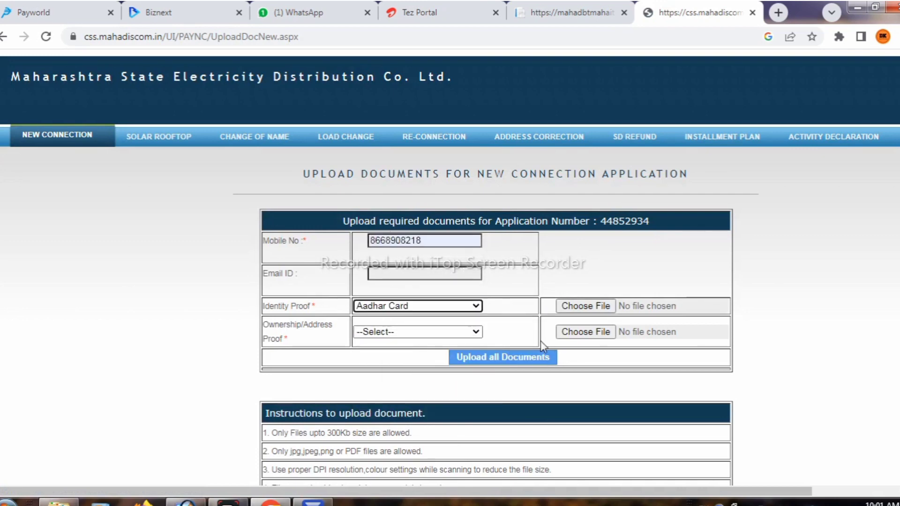
click(571, 311)
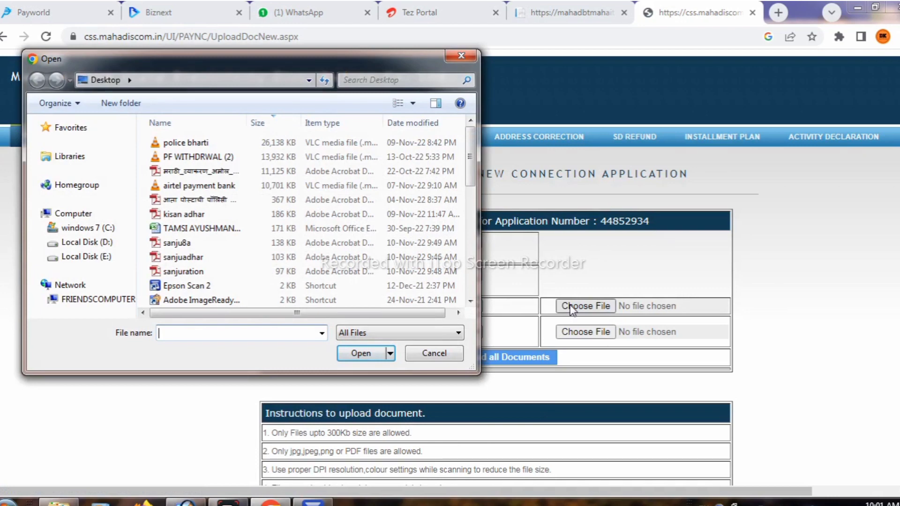
text(SAN)
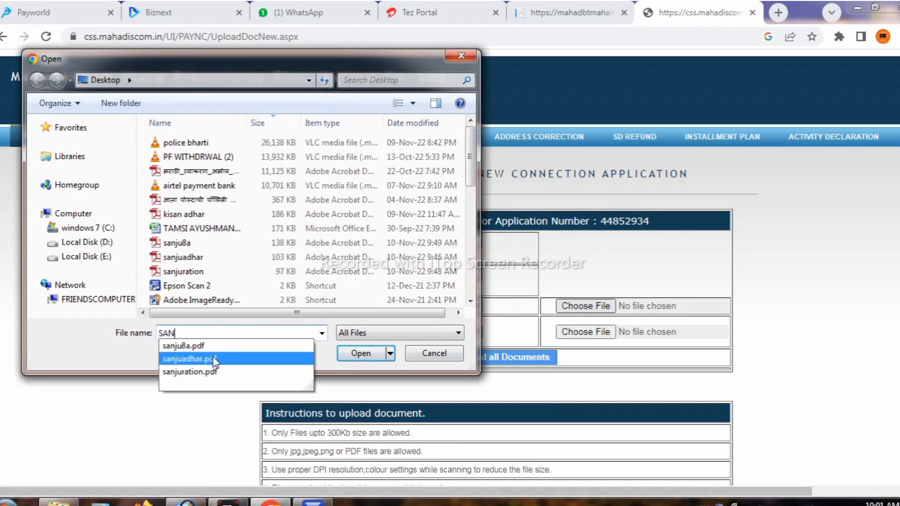
click(360, 353)
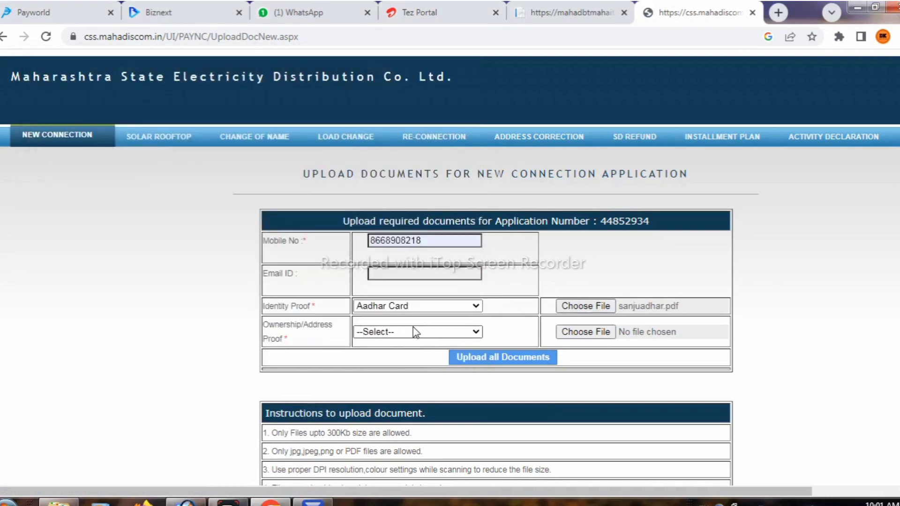
Choose Ration Card as address proof and attach the ration card file.
click(409, 332)
click(451, 366)
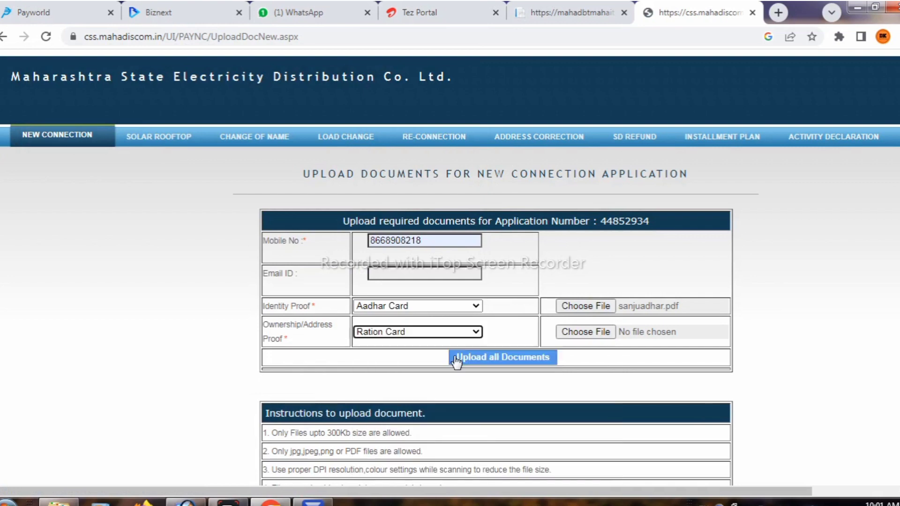
click(568, 333)
text(SAN)
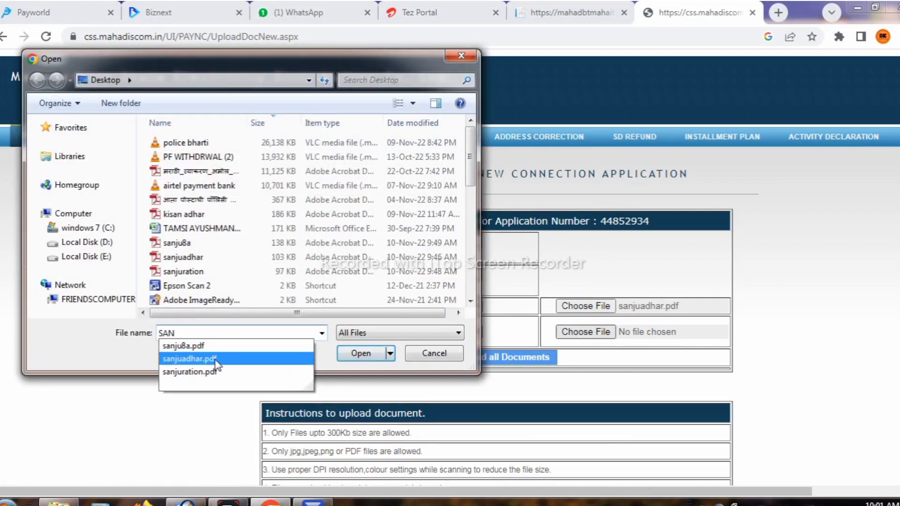
click(361, 353)
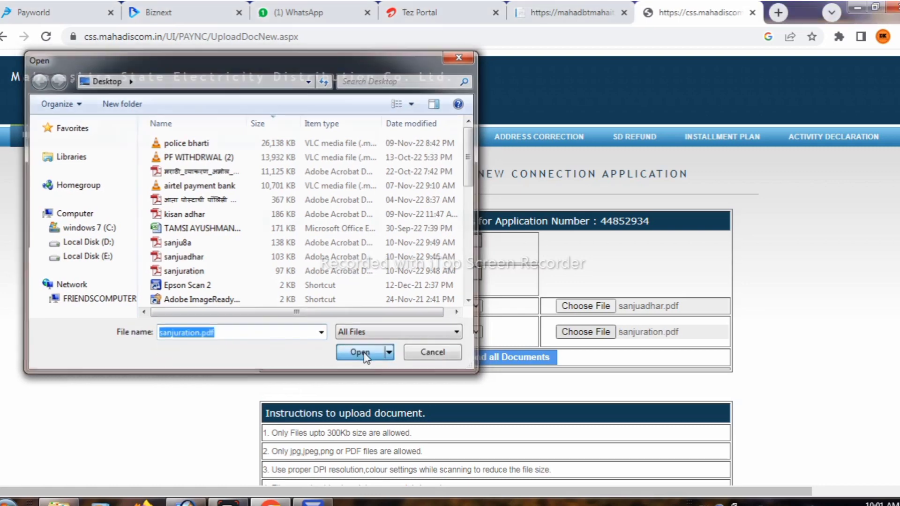
Upload all the attached documents and confirm the upload notices.
scroll(527, 286, down, 1)
scroll(529, 288, down, 1)
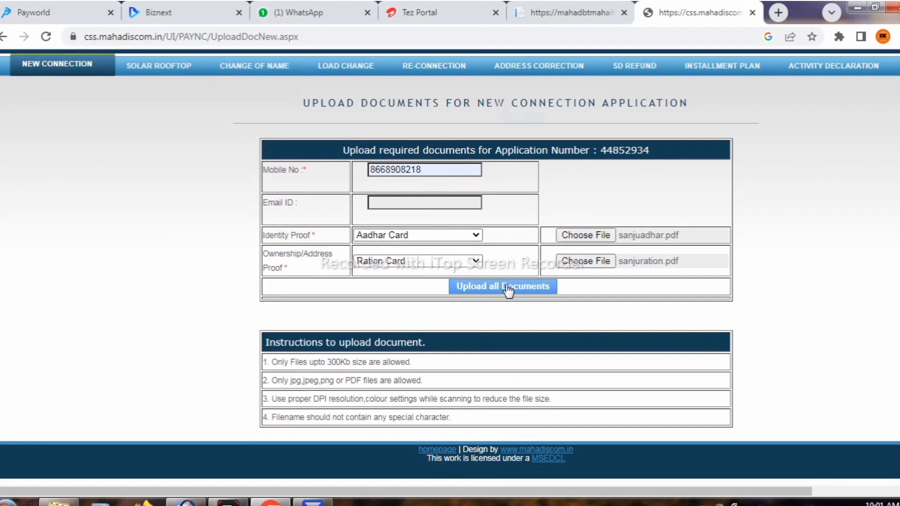
click(508, 287)
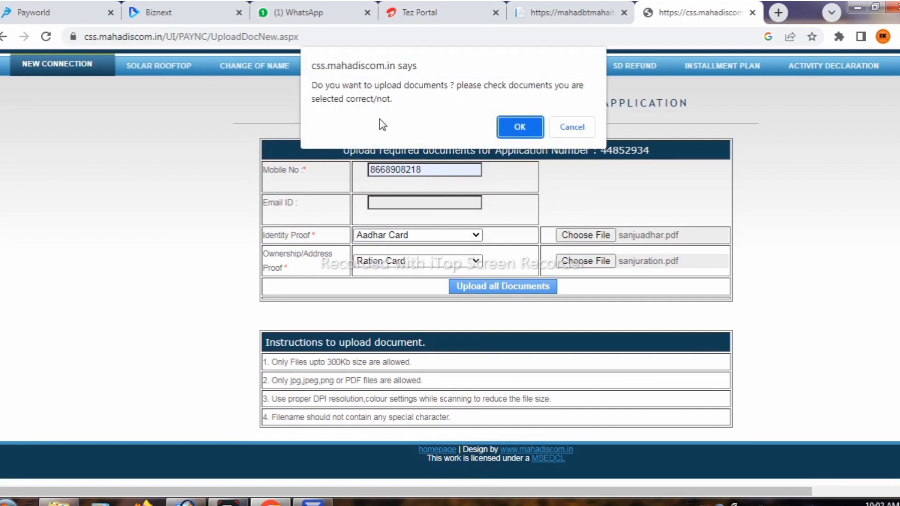
drag(390, 105, 310, 78)
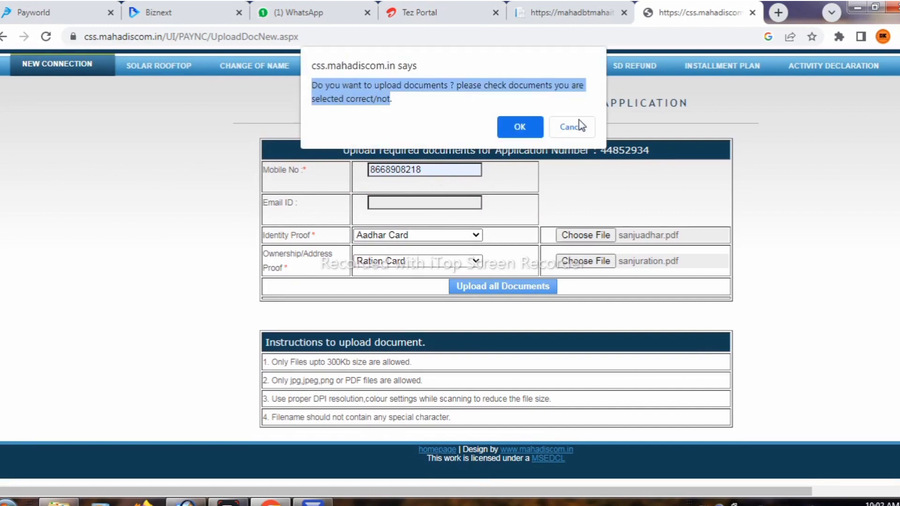
click(510, 132)
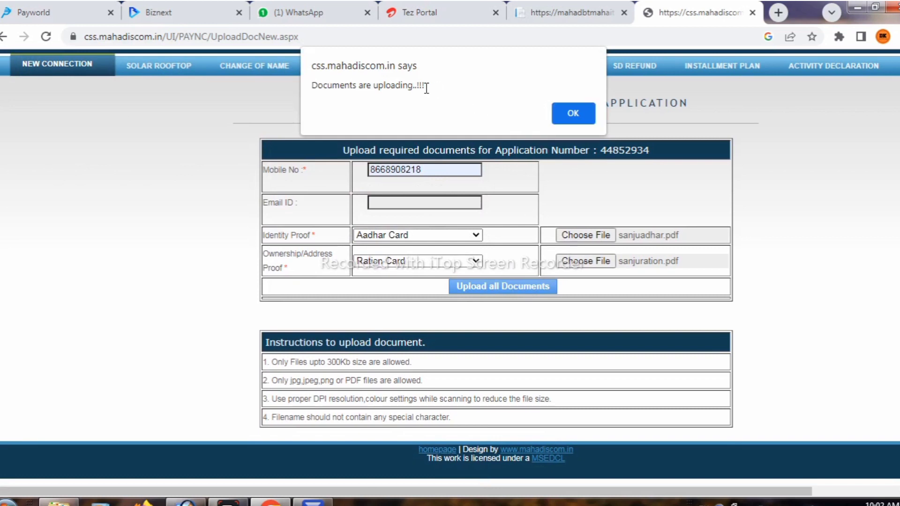
drag(426, 86, 310, 84)
click(452, 87)
click(579, 112)
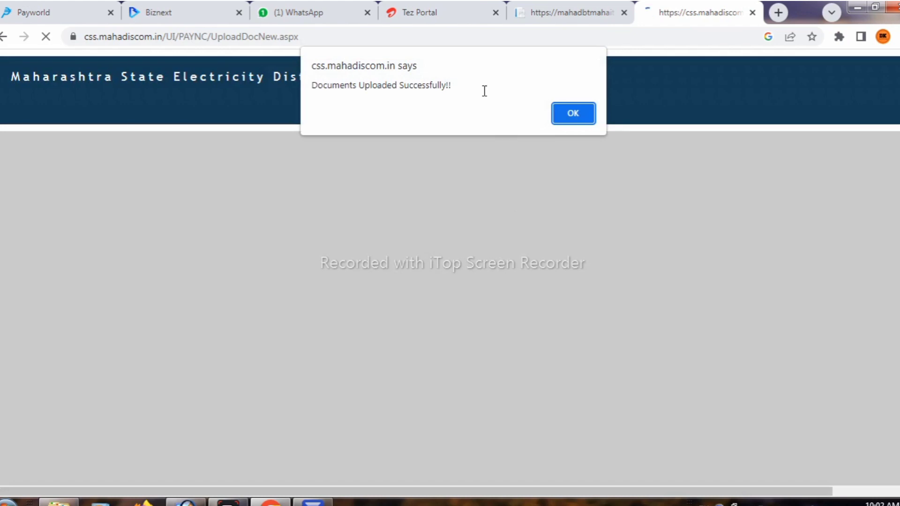
drag(482, 88, 311, 92)
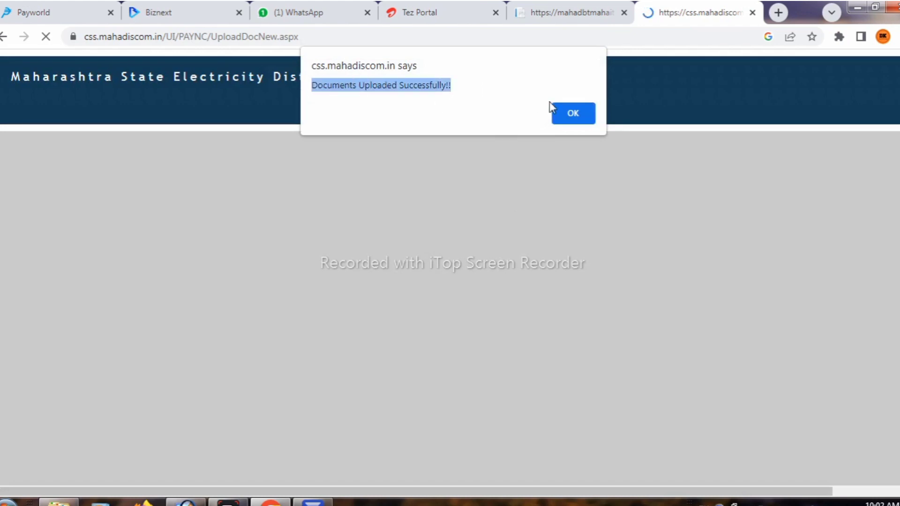
Dismiss the upload alert, enter the application ID and captcha, and request an OTP.
click(571, 115)
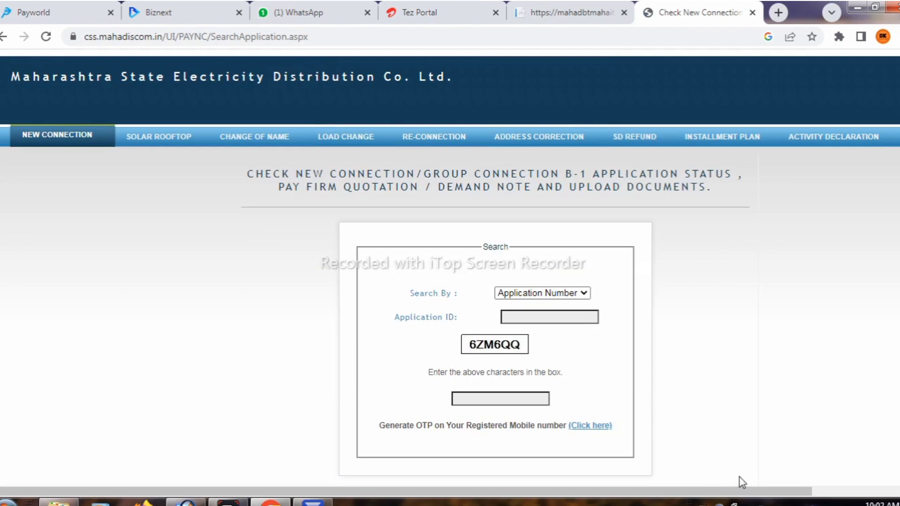
click(535, 318)
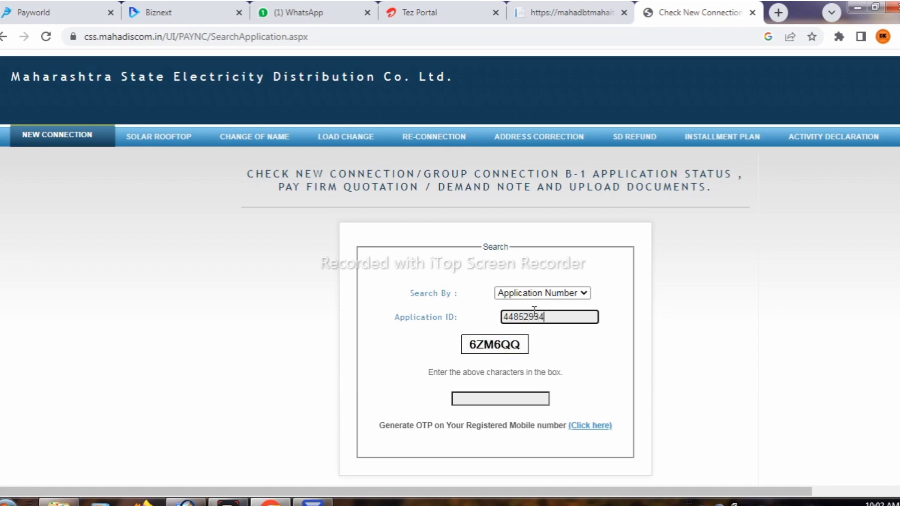
click(471, 400)
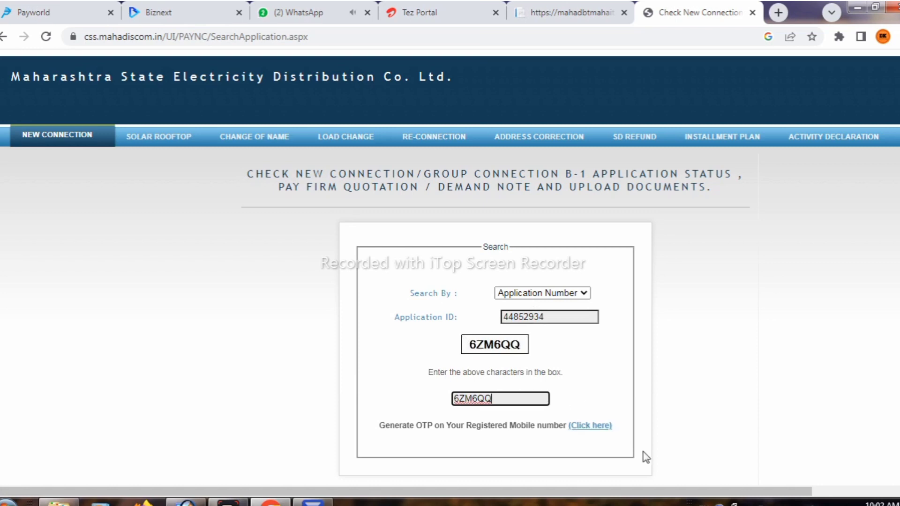
click(605, 427)
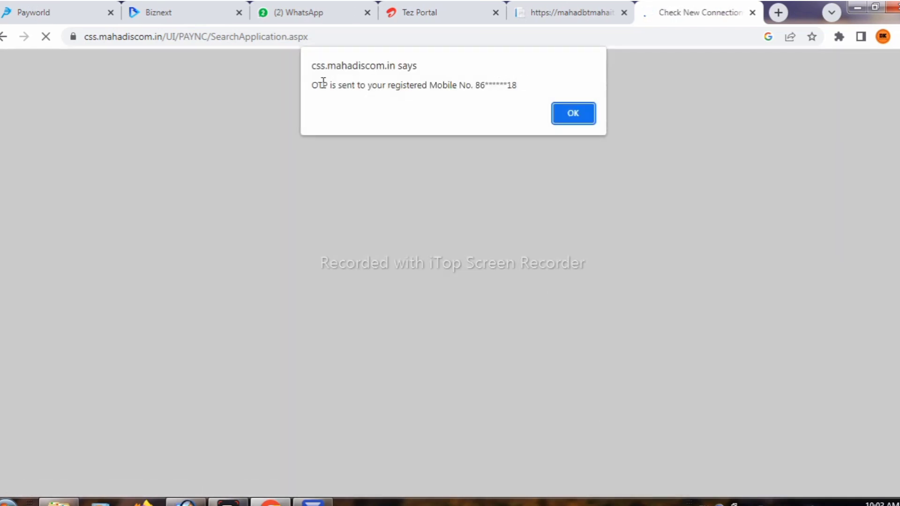
Verify the OTP, review the application details and Rs. 130 charges, and choose Pay Now.
click(525, 82)
click(572, 117)
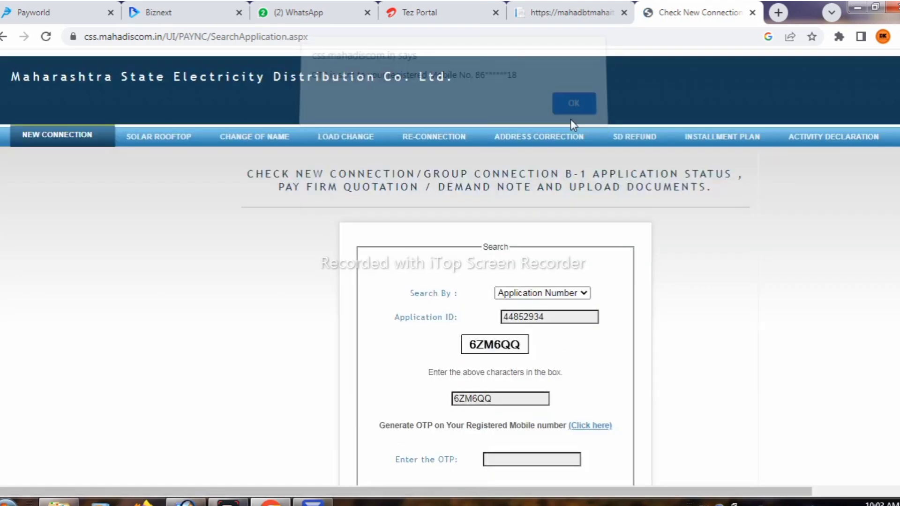
scroll(532, 321, down, 3)
click(532, 323)
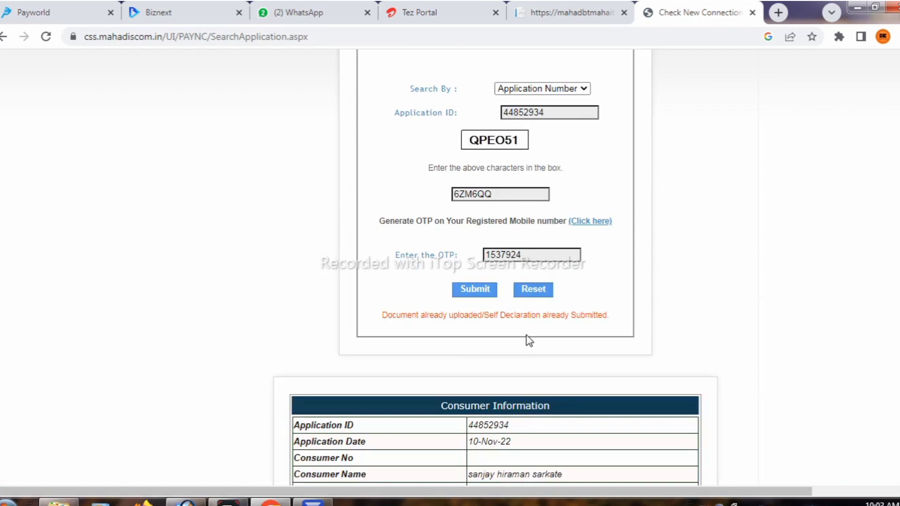
scroll(525, 335, down, 7)
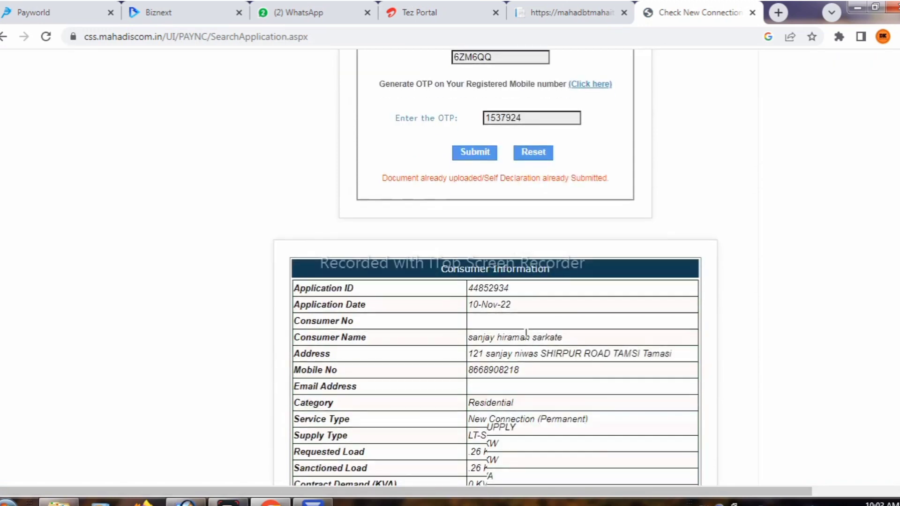
scroll(525, 334, down, 1)
scroll(524, 337, up, 1)
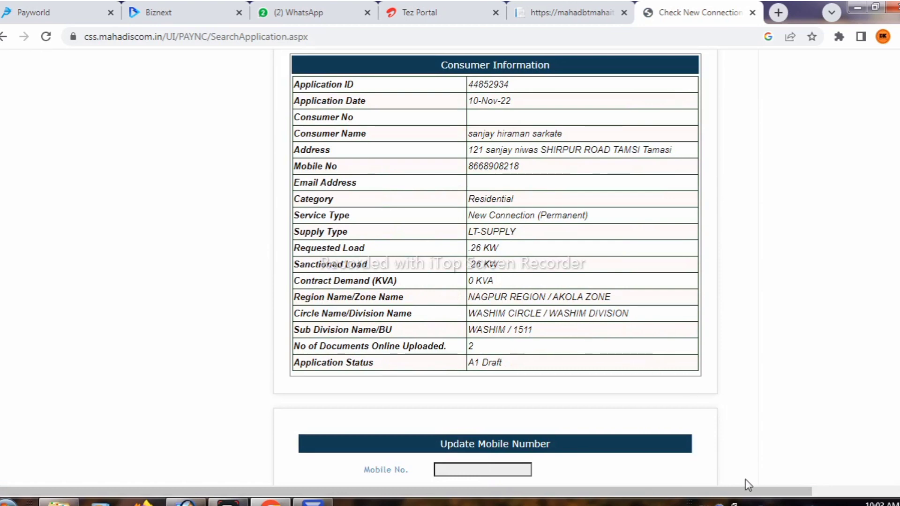
scroll(588, 347, down, 10)
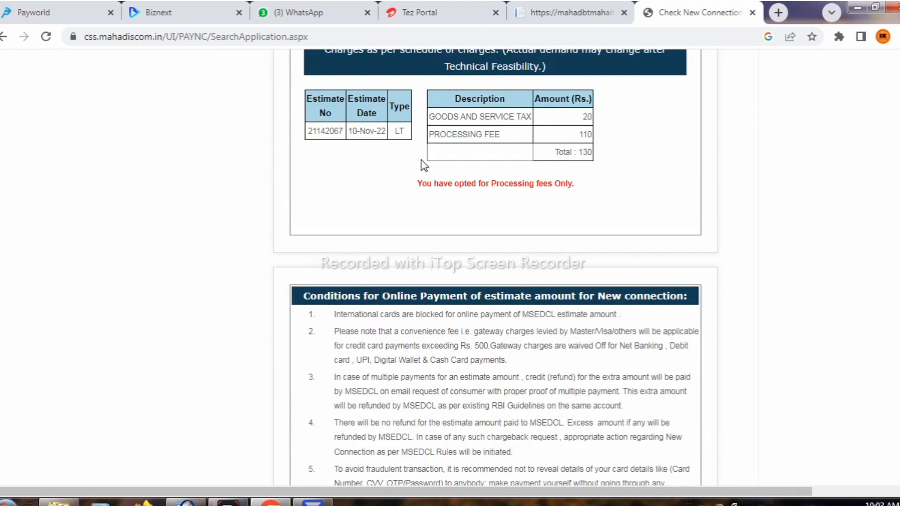
scroll(476, 173, up, 1)
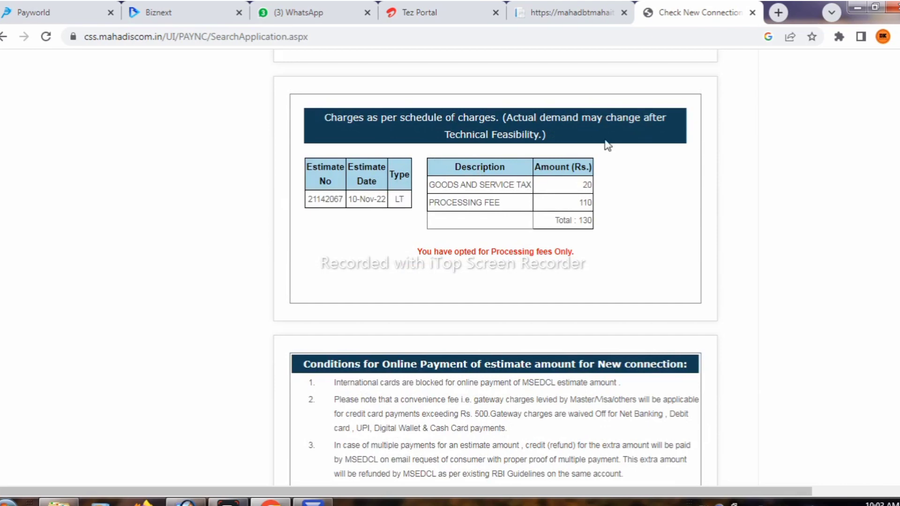
scroll(528, 154, down, 5)
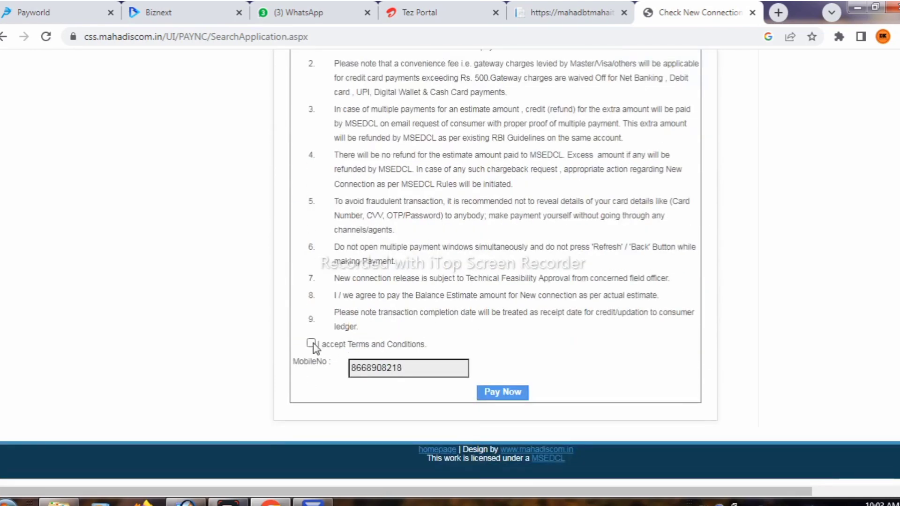
click(496, 393)
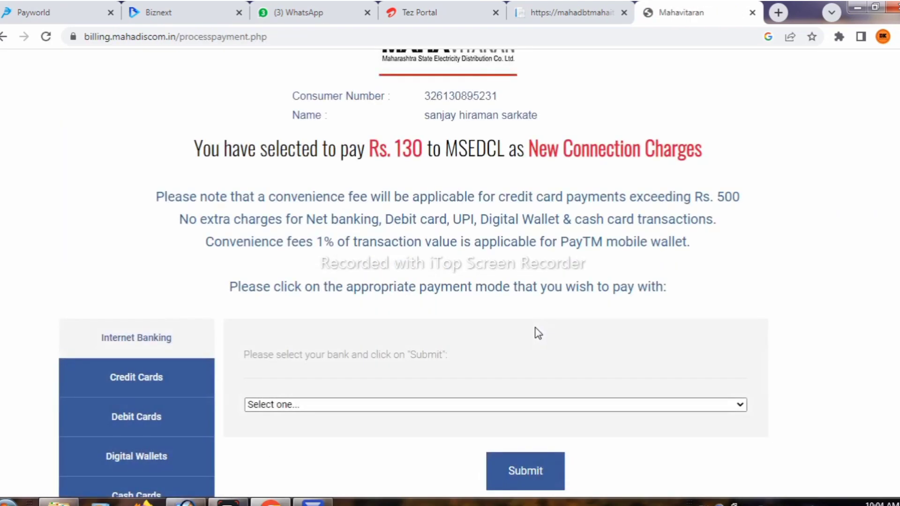
Pay the Rs. 130 charges via the UPI mode and UPI channel using Paytm.
scroll(500, 330, down, 1)
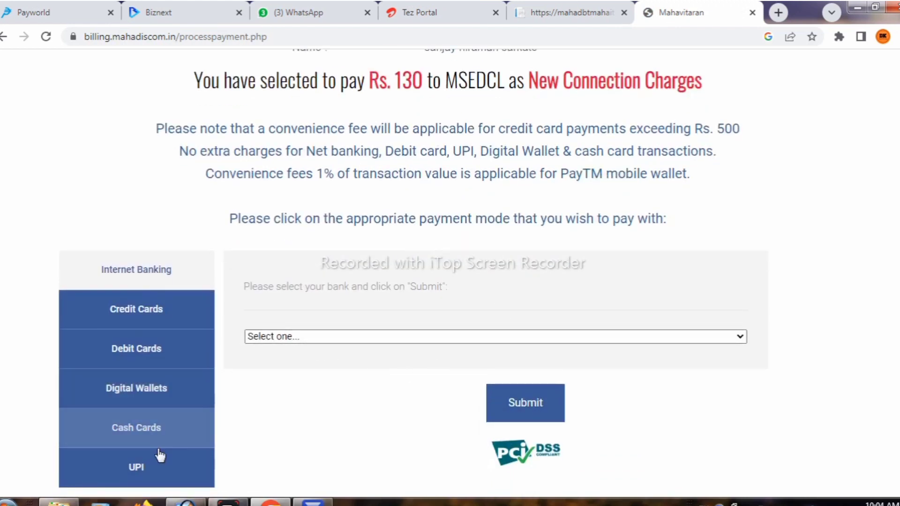
click(157, 469)
click(297, 338)
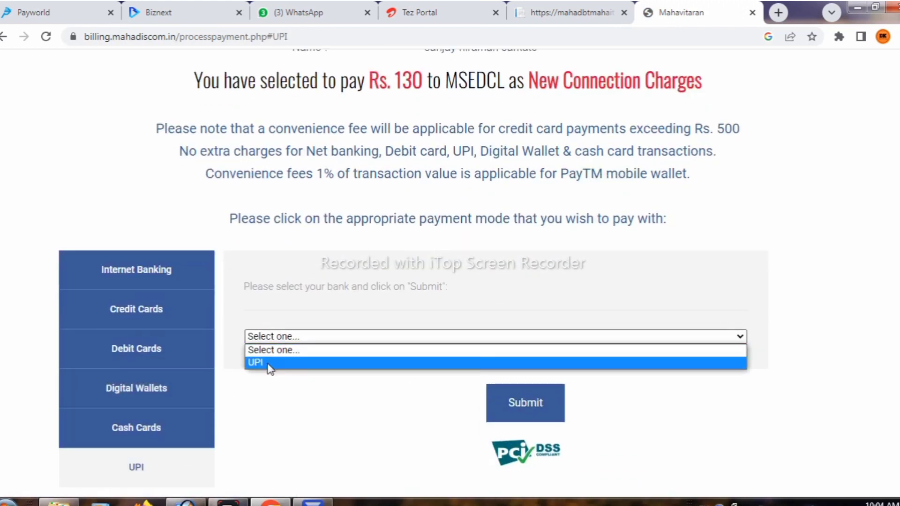
click(270, 363)
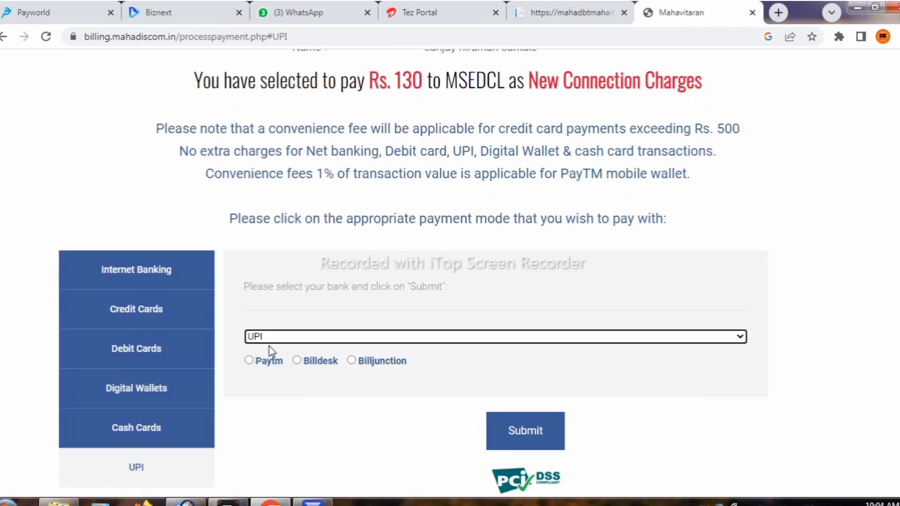
click(249, 361)
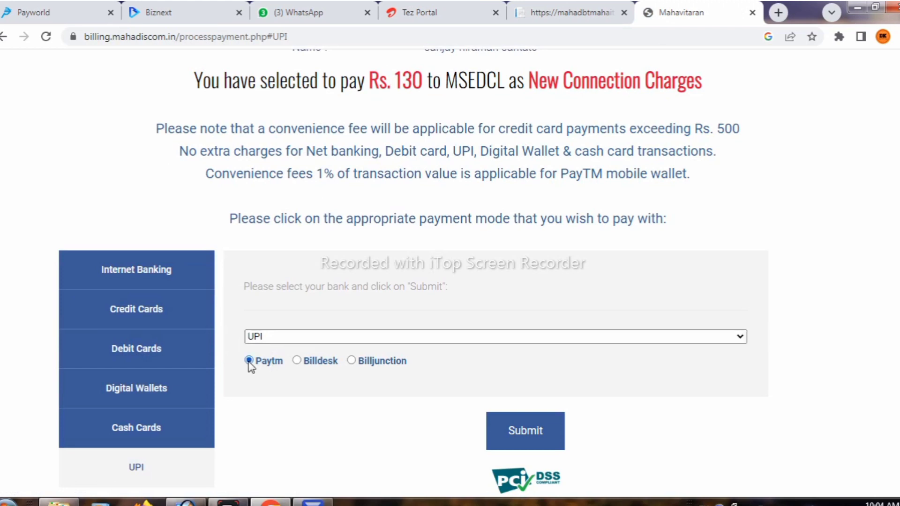
click(528, 429)
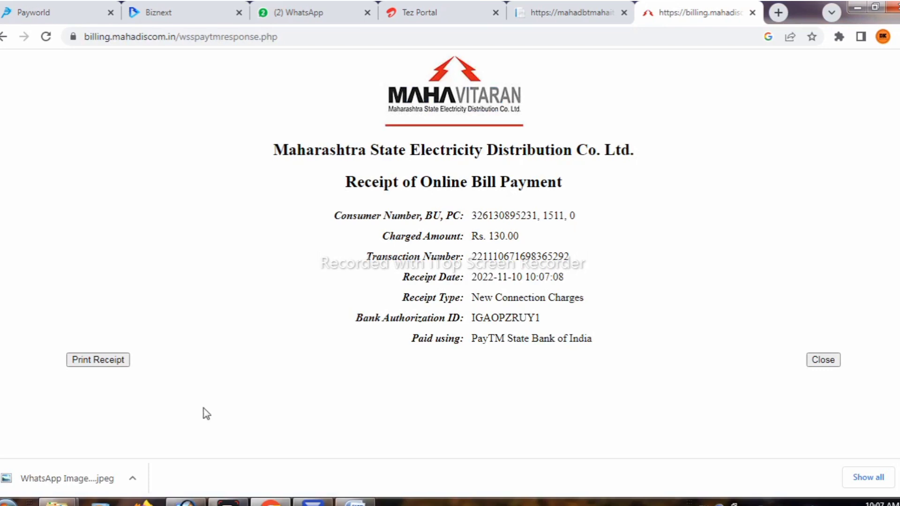
Print the payment receipt through Chrome's print dialog and close the receipt page.
click(111, 360)
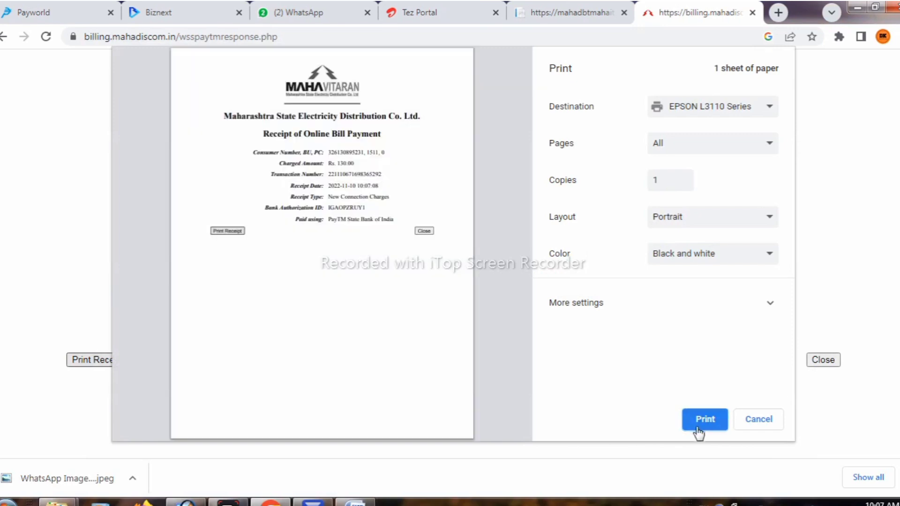
click(697, 422)
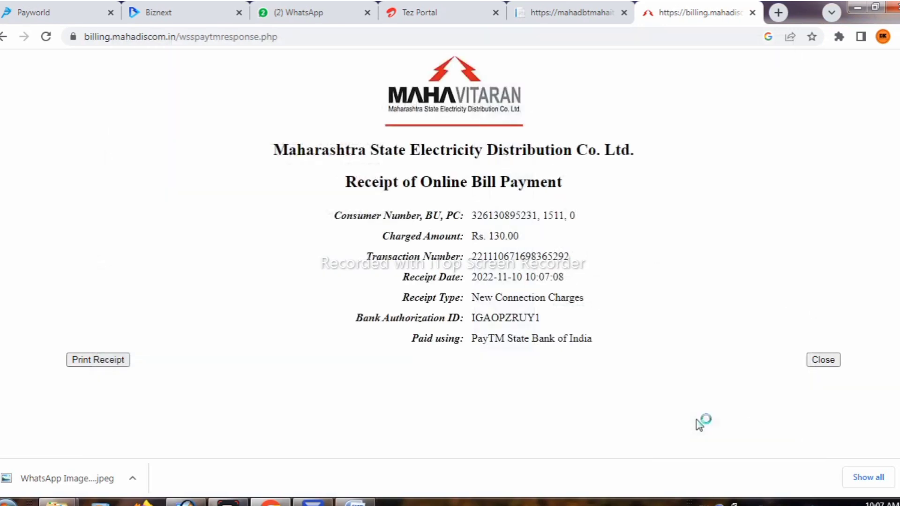
click(823, 359)
click(817, 362)
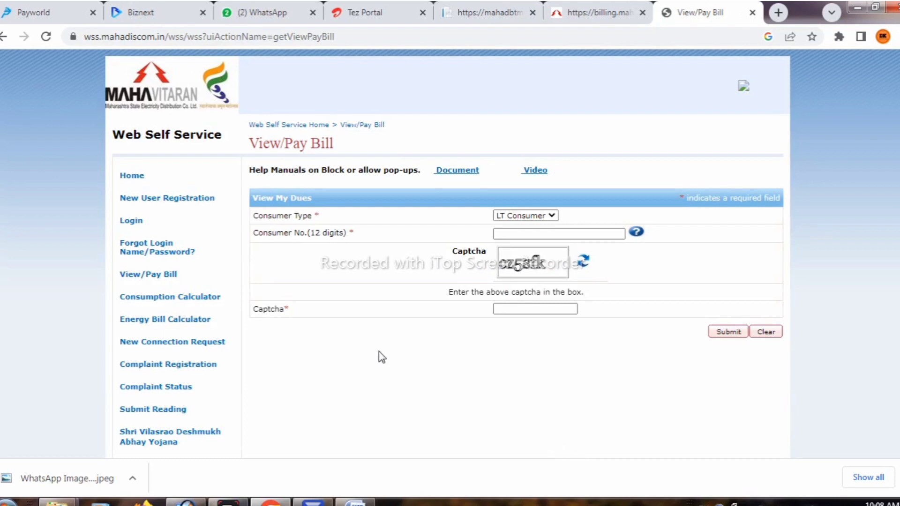
Go to the New Connection application status check page.
click(141, 348)
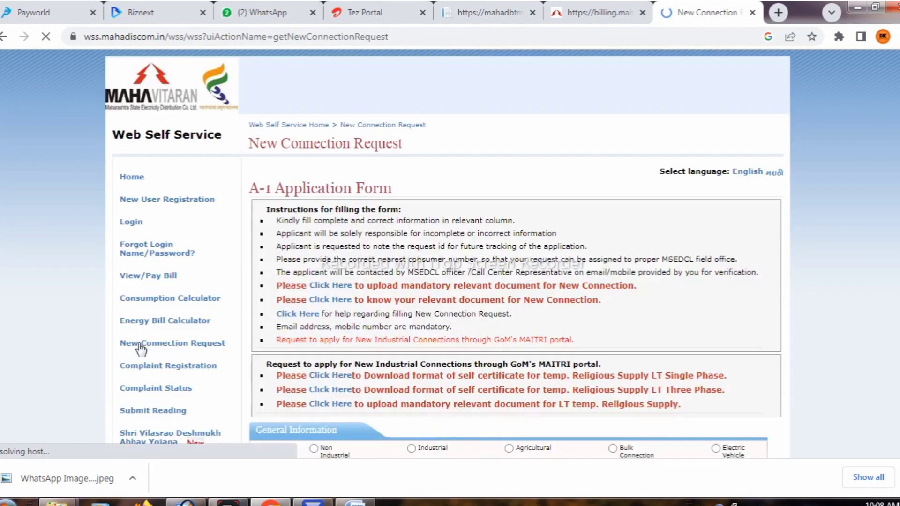
scroll(461, 285, down, 2)
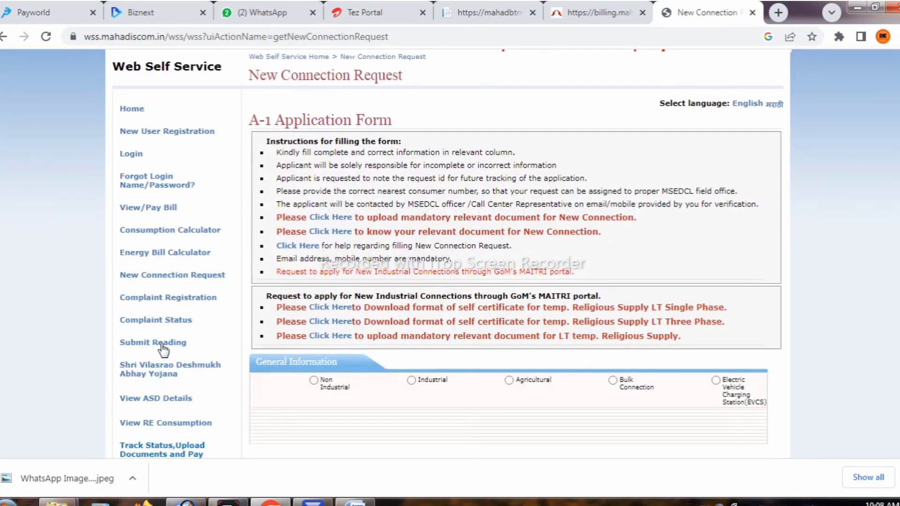
scroll(164, 349, down, 3)
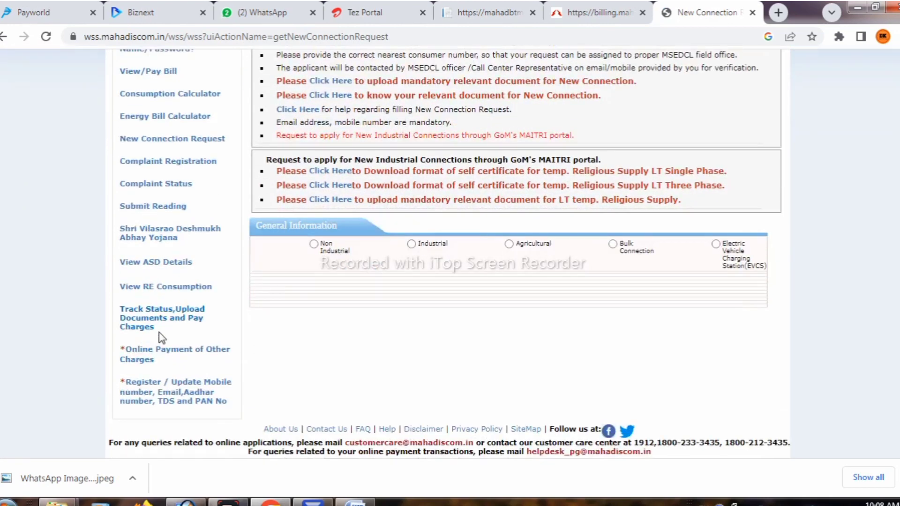
mouse_move(154, 315)
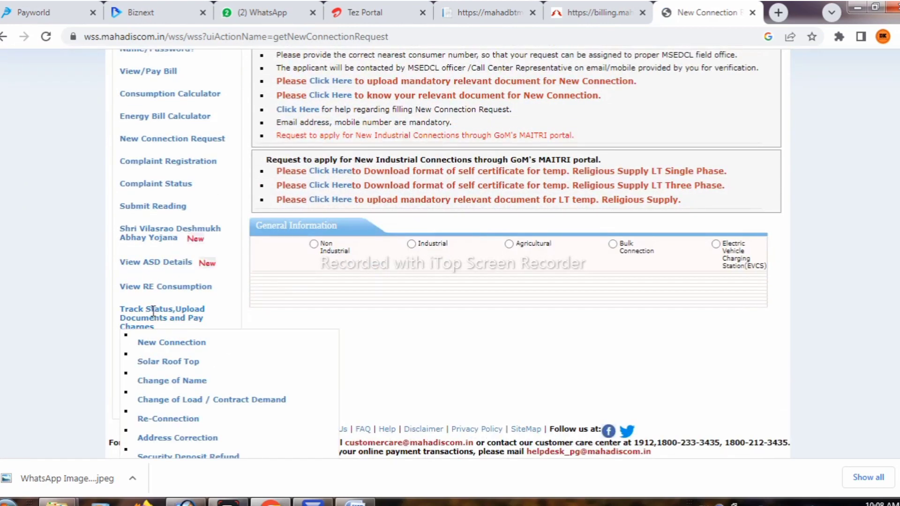
click(155, 346)
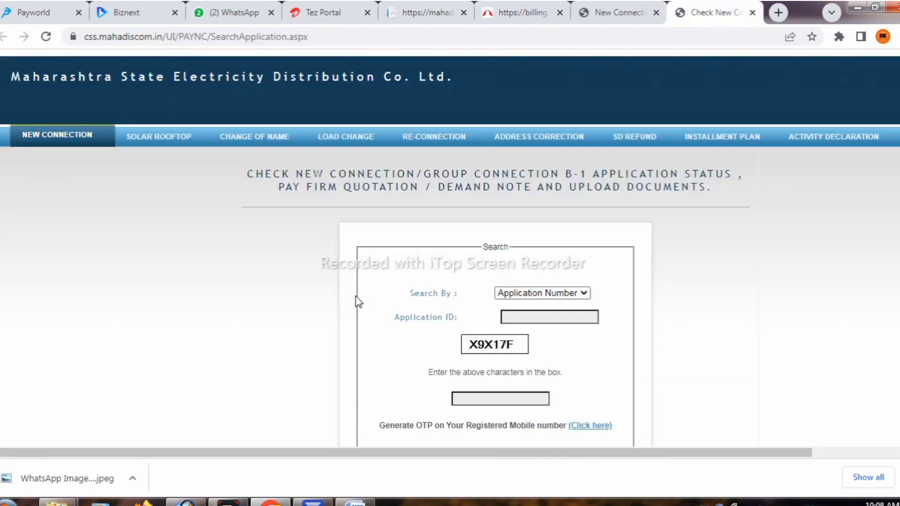
scroll(433, 263, down, 2)
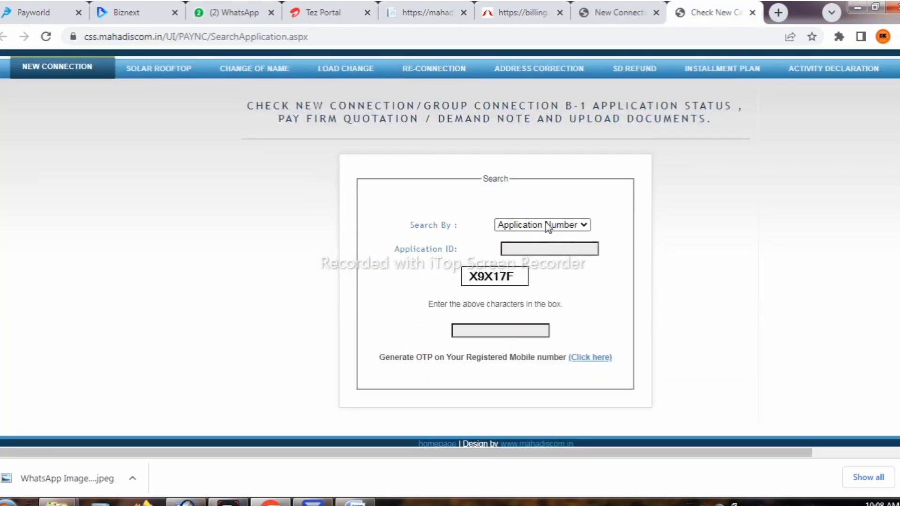
Search by Application Number with the ID and captcha, and request a fresh OTP.
click(548, 225)
click(534, 237)
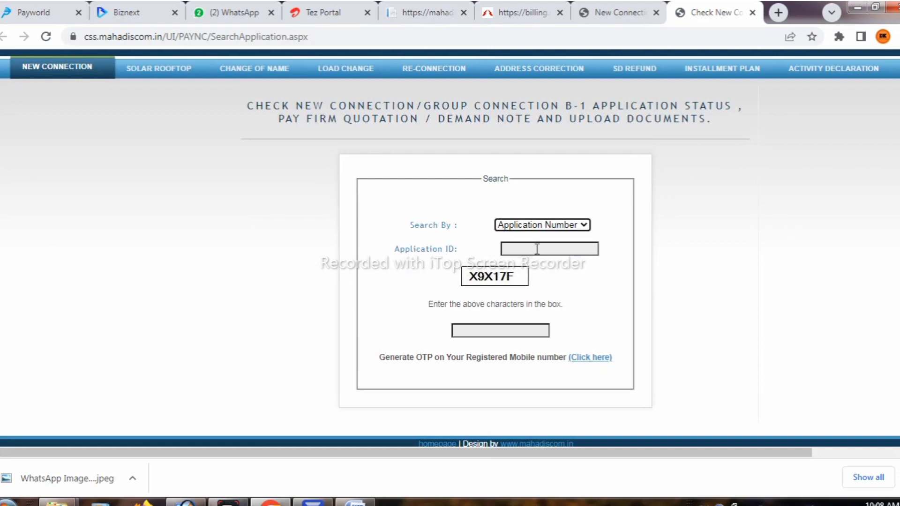
click(539, 248)
click(544, 281)
click(501, 328)
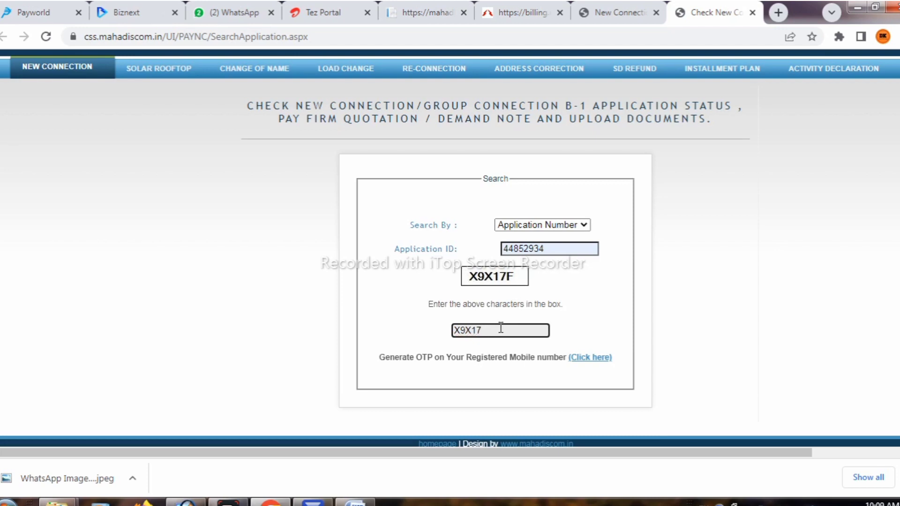
click(584, 359)
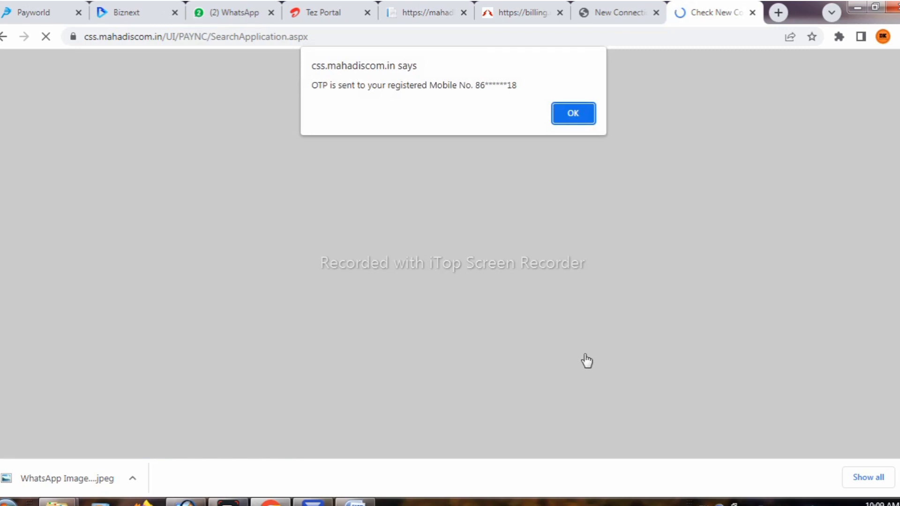
drag(518, 86, 374, 93)
click(572, 113)
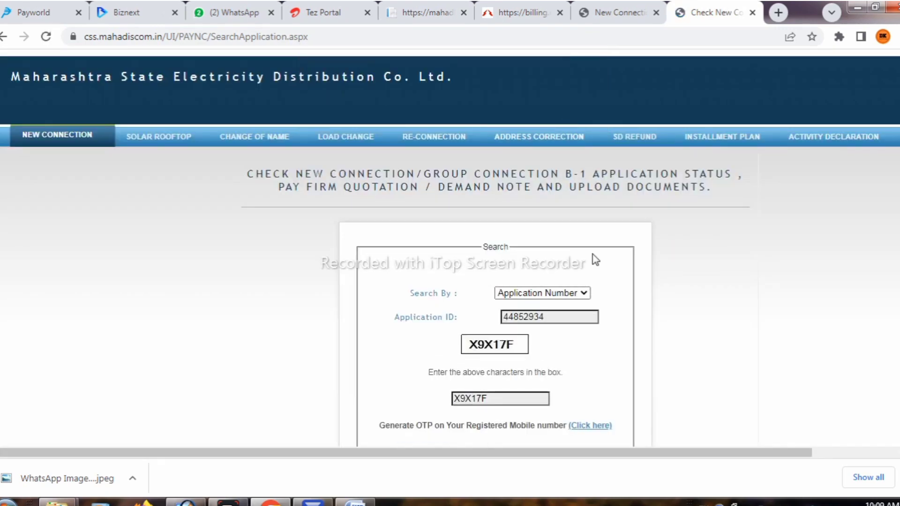
scroll(593, 258, down, 3)
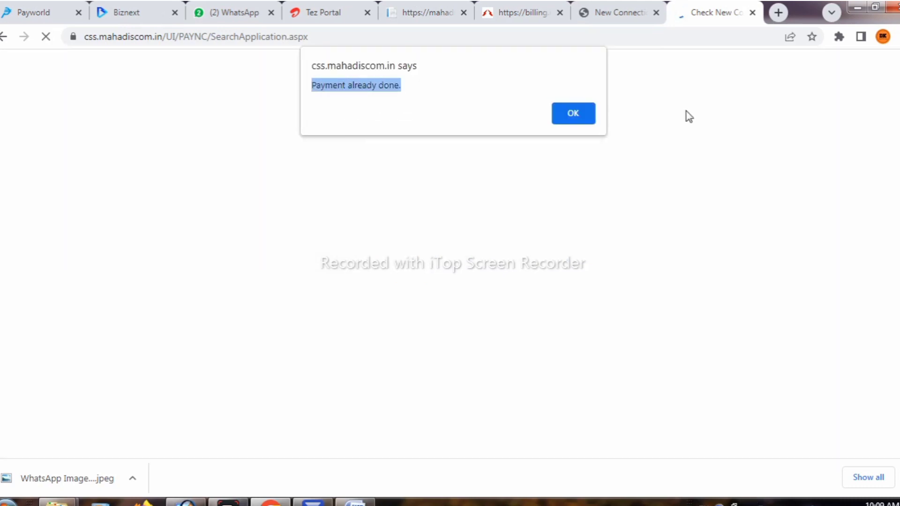
Dismiss the payment-already-done alert and review the application status details.
click(580, 114)
scroll(571, 260, down, 10)
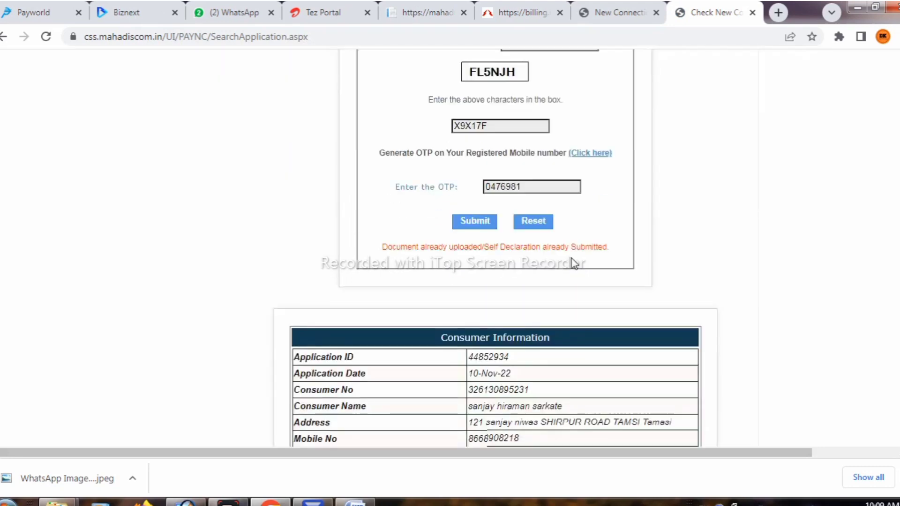
scroll(574, 264, down, 2)
scroll(574, 265, down, 2)
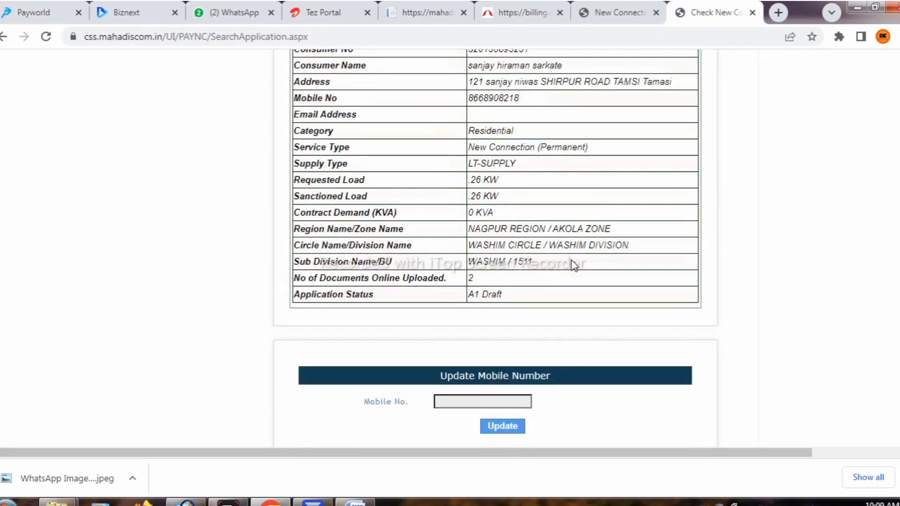
scroll(574, 265, down, 10)
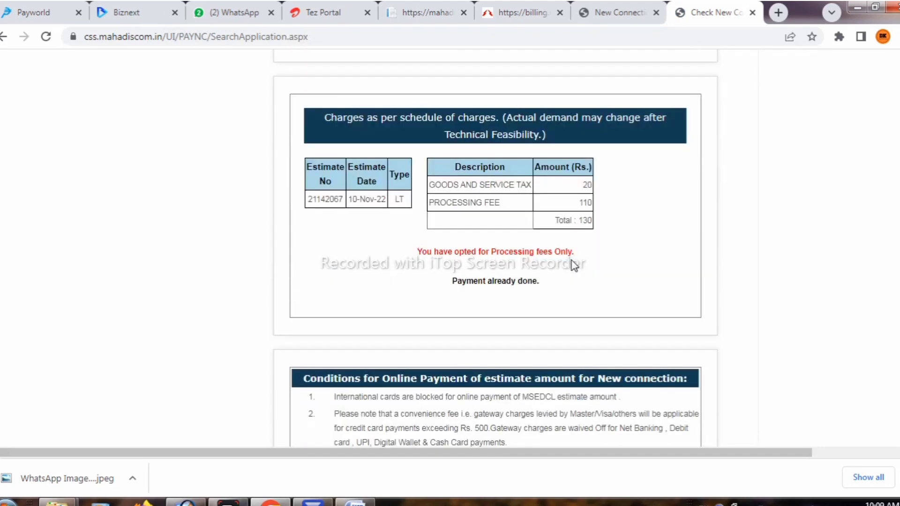
scroll(578, 271, down, 8)
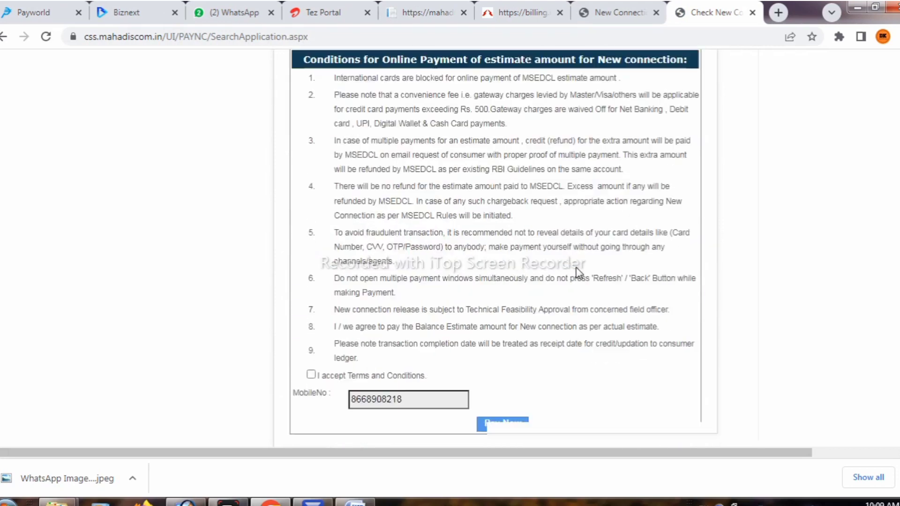
scroll(577, 271, up, 18)
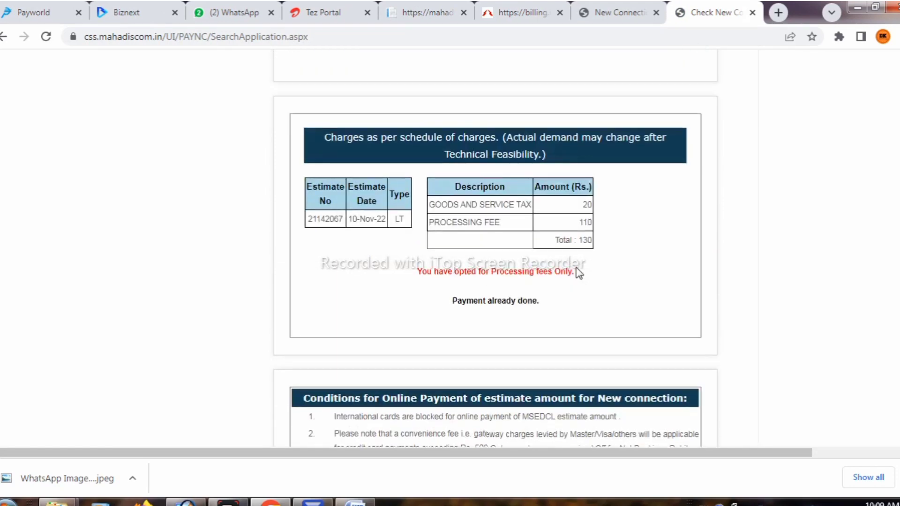
scroll(579, 273, up, 3)
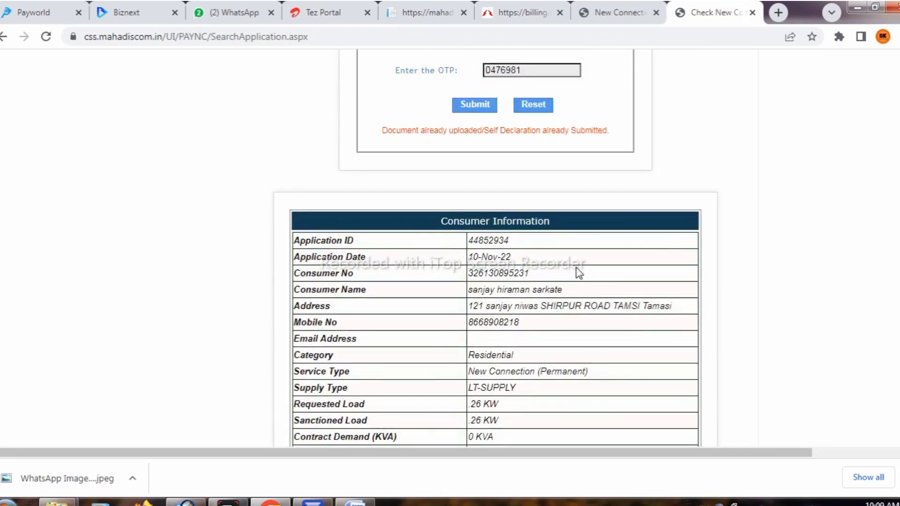
Print page 1 of the status using a Custom page range, then reopen the print dialog.
key(ctrl+p)
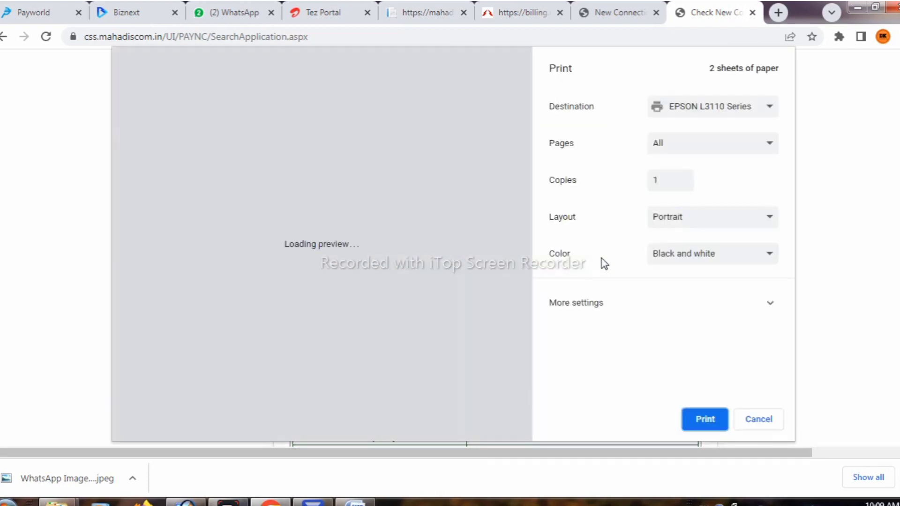
click(720, 149)
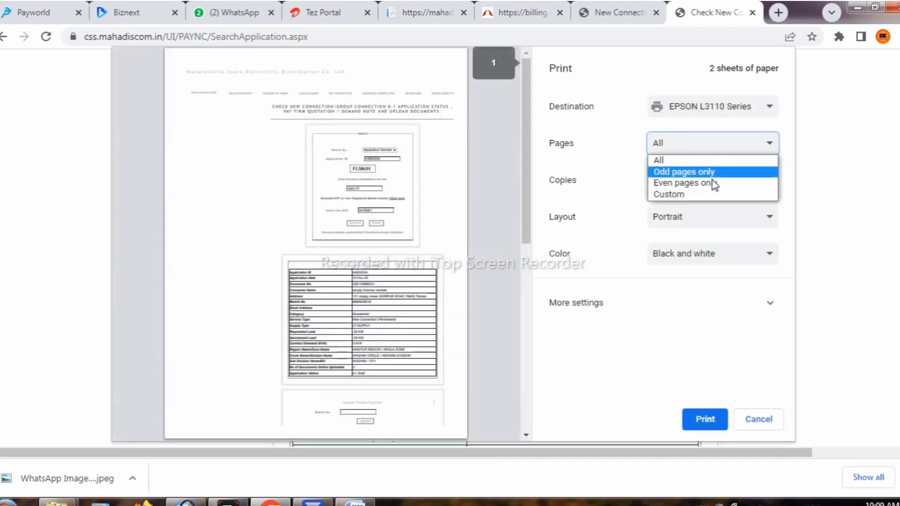
click(709, 195)
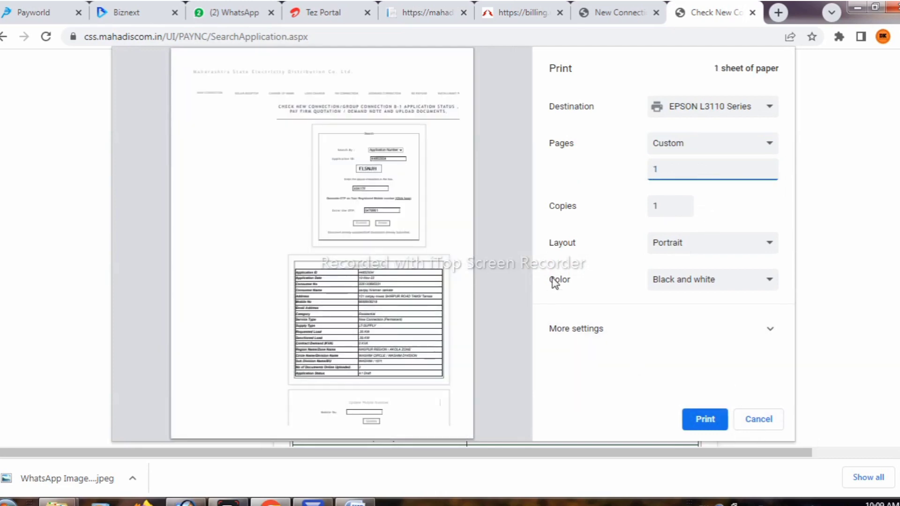
click(698, 424)
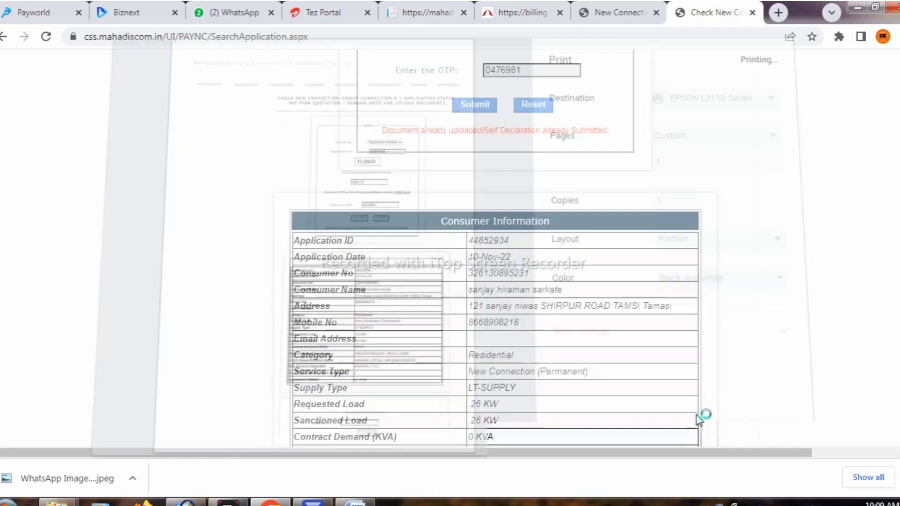
key(ctrl+p)
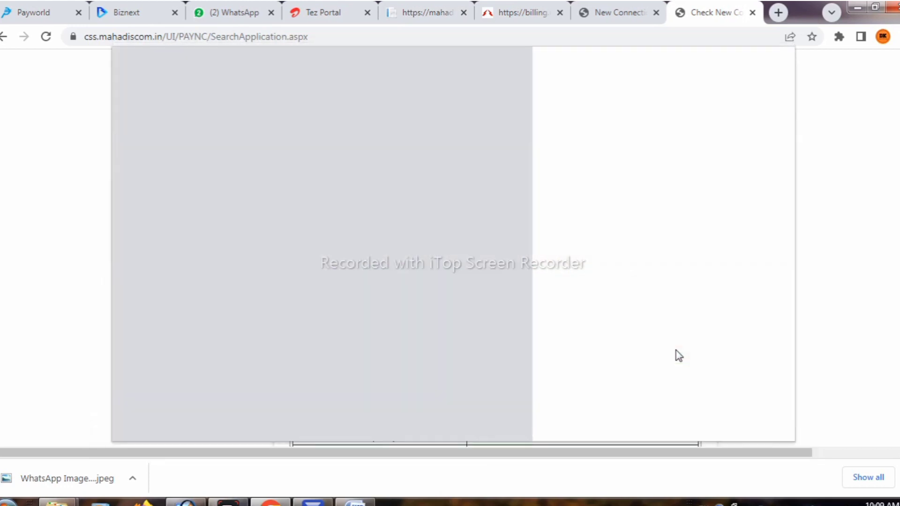
click(688, 147)
click(688, 196)
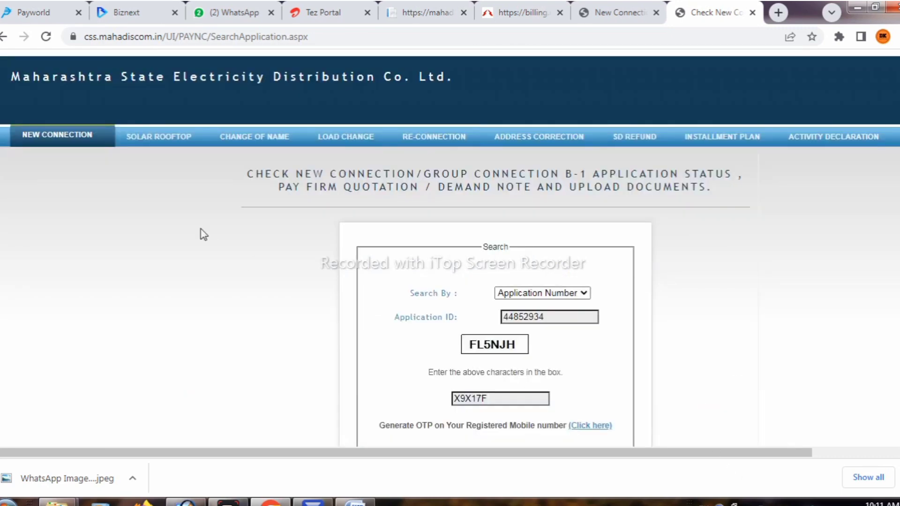
scroll(202, 234, down, 15)
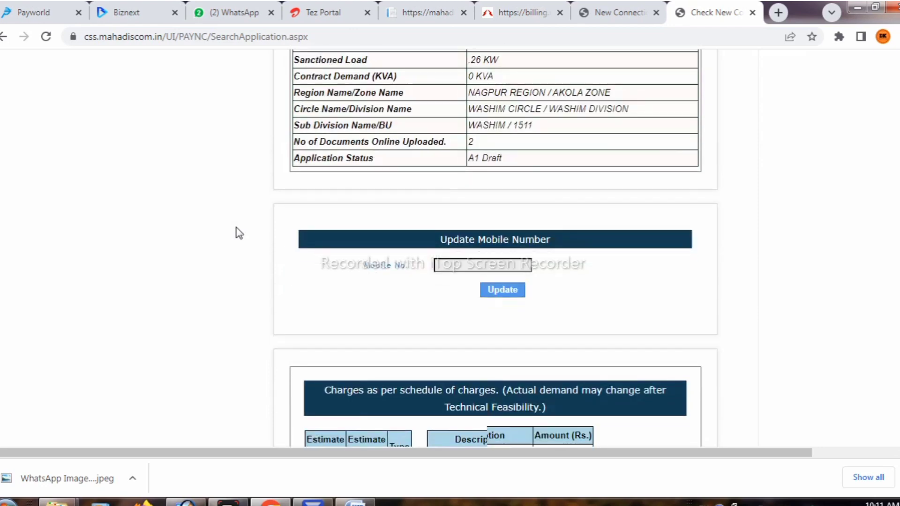
scroll(345, 257, down, 13)
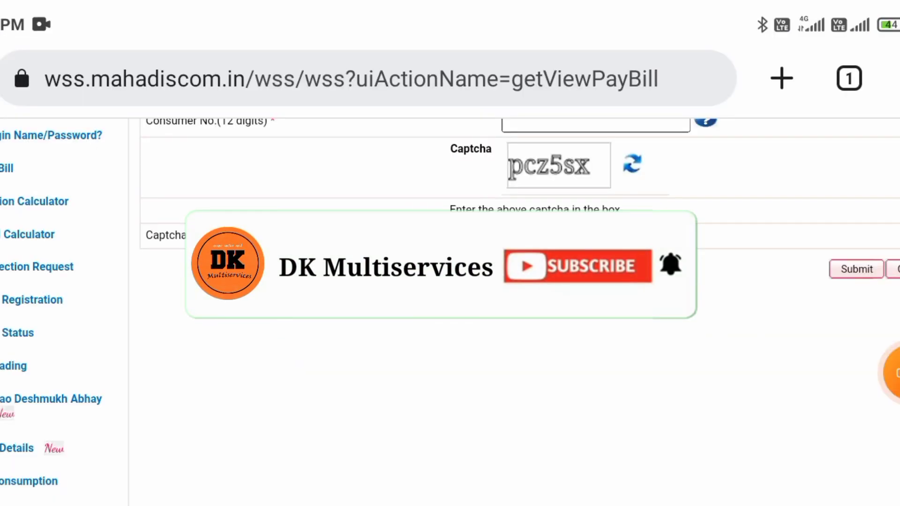
scroll(449, 309, up, 6)
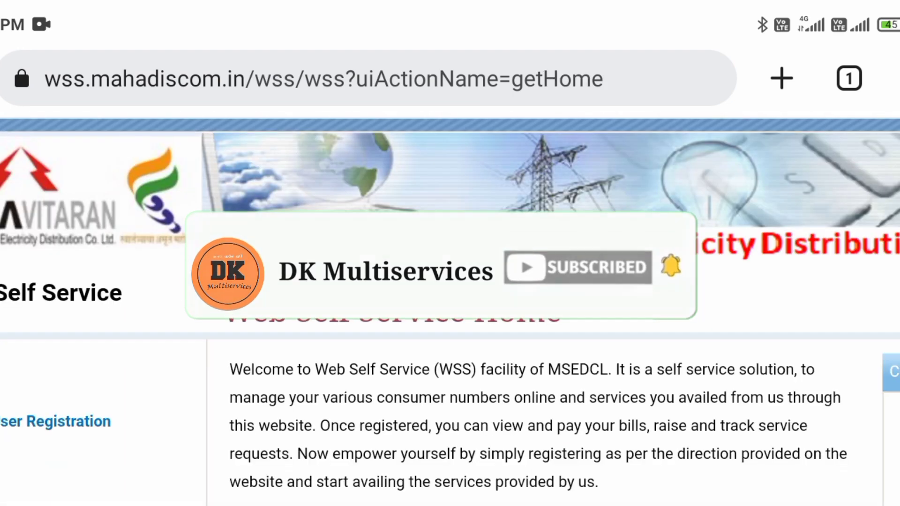
scroll(450, 281, down, 12)
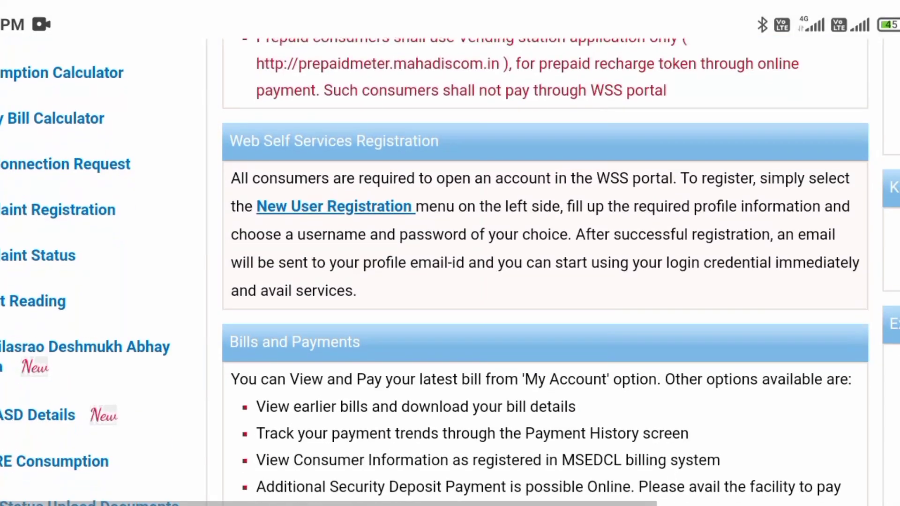